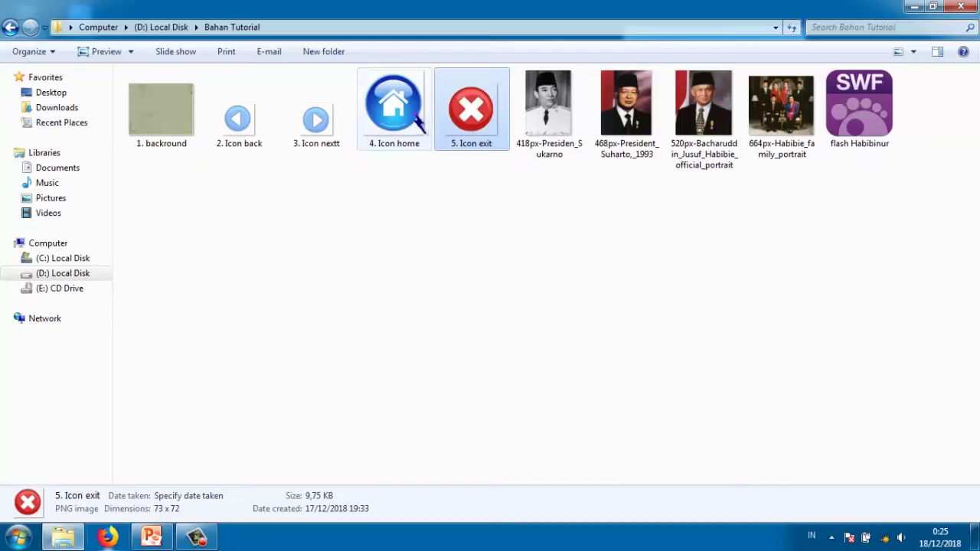
left_click(417, 123)
left_click(548, 188)
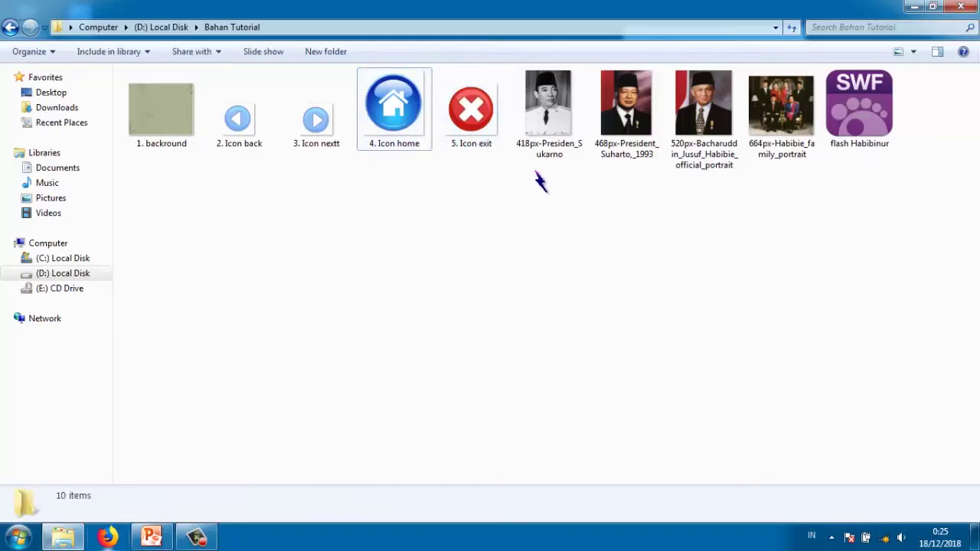
left_click_drag(540, 187, 796, 153)
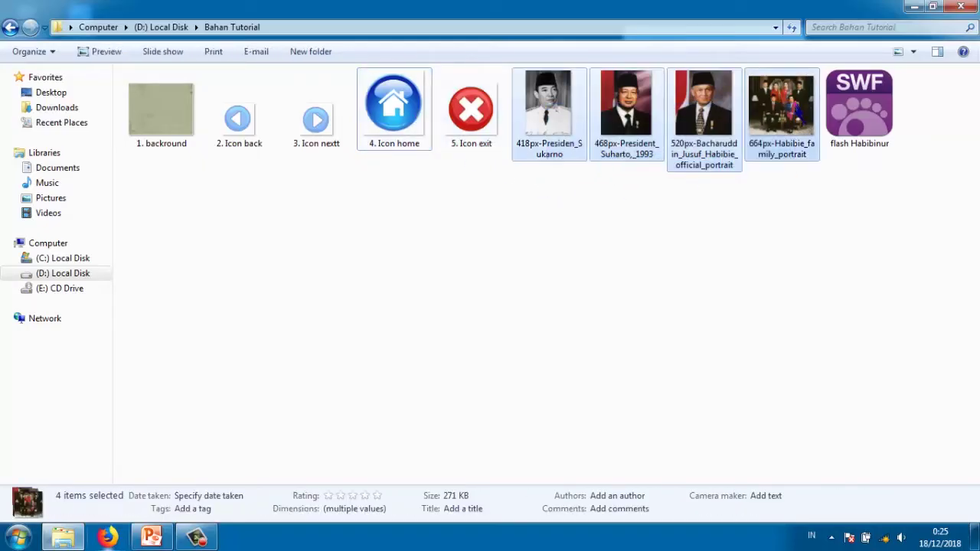
left_click(761, 220)
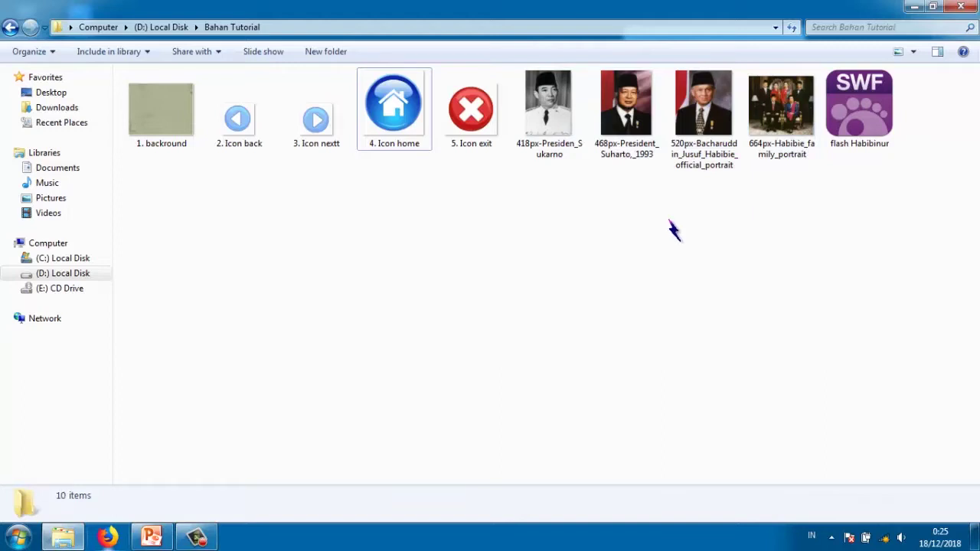
Step: Launch Macromedia Flash 8 and create a new blank Flash document
left_click(19, 536)
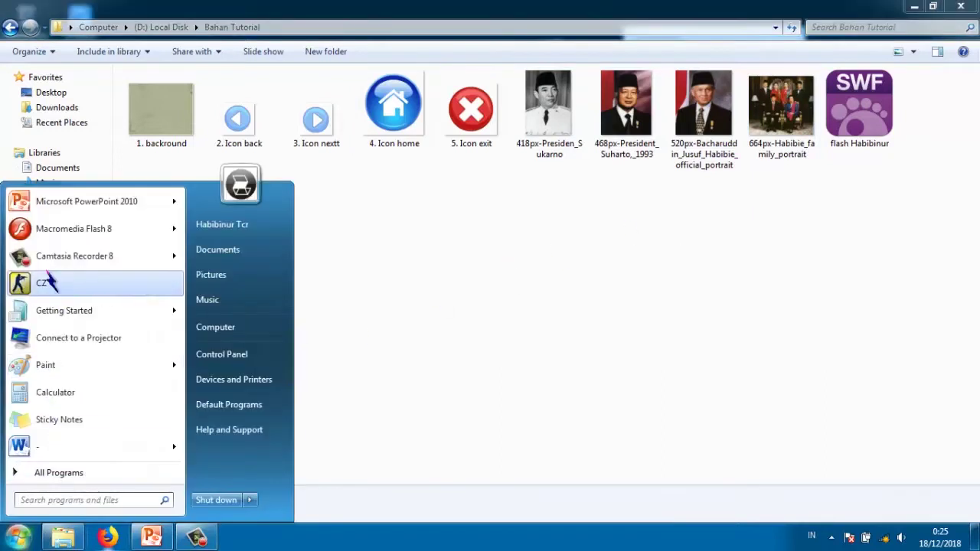
left_click(29, 234)
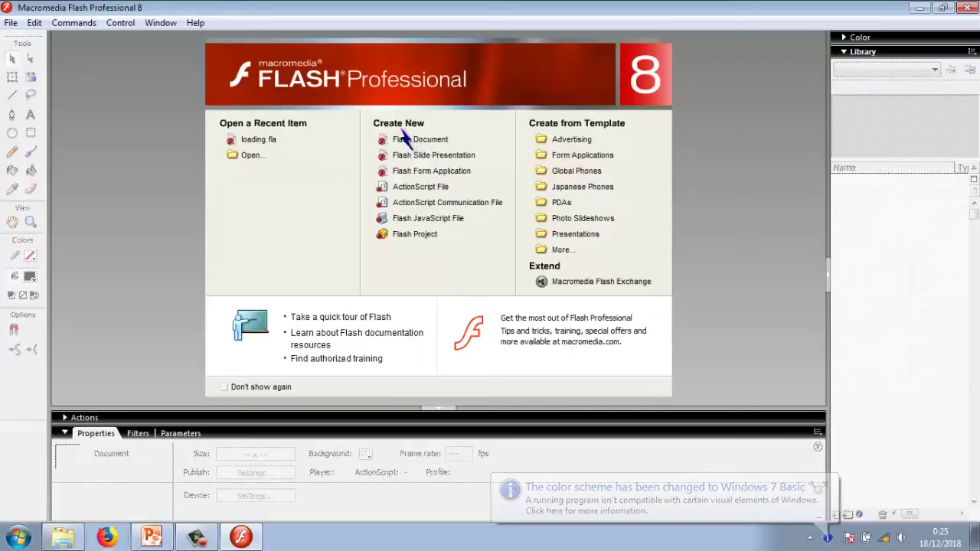
left_click(412, 140)
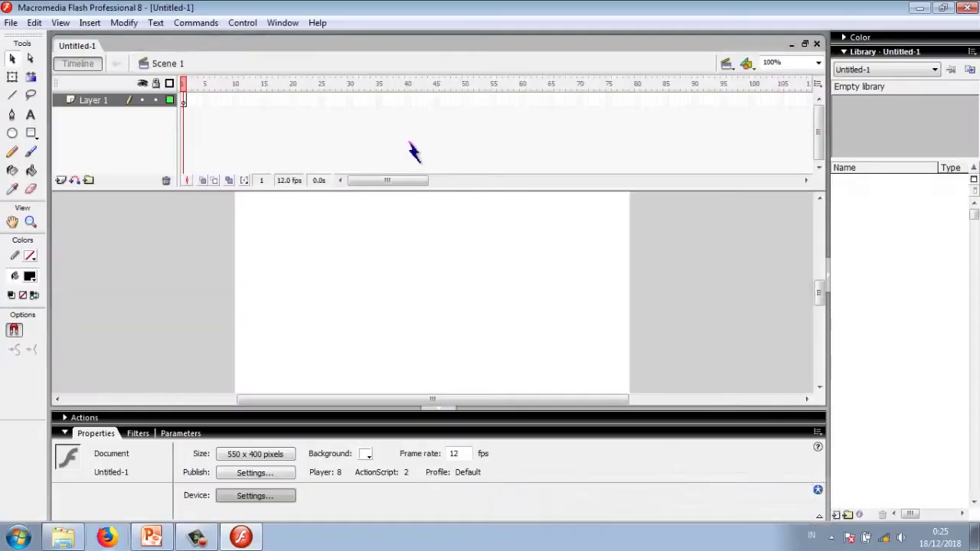
Step: Set the document size to 800 x 600 pixels and the frame rate to 30 fps
left_click(253, 455)
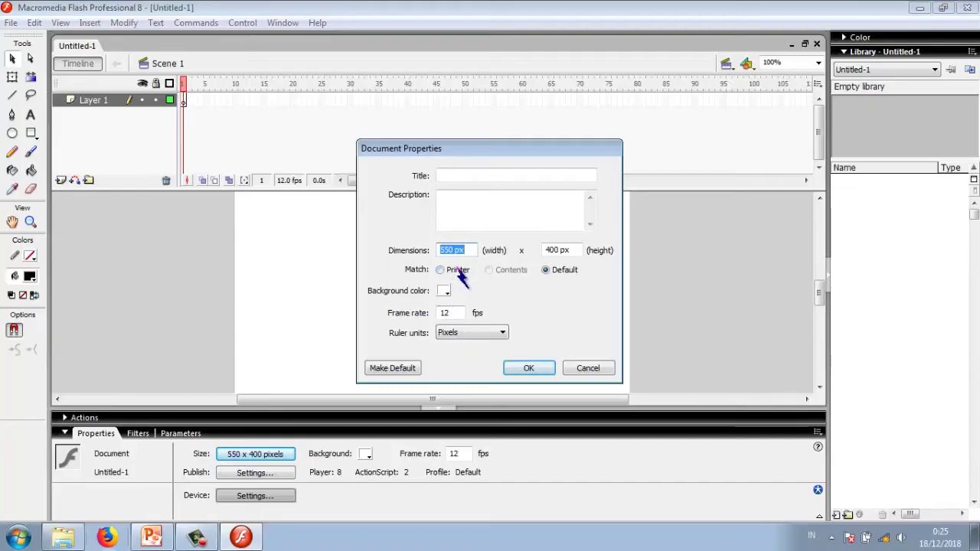
type("800")
key("Tab")
type("600")
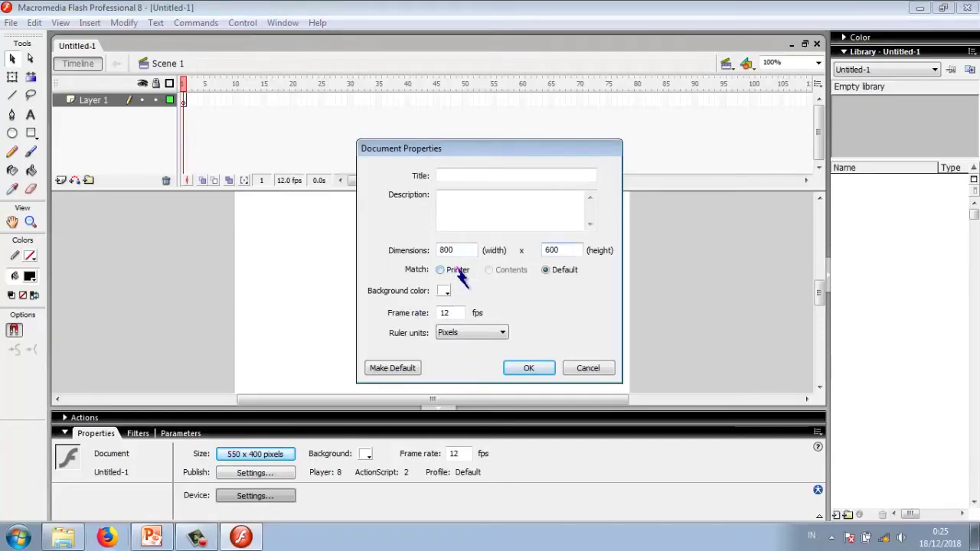
double_click(447, 313)
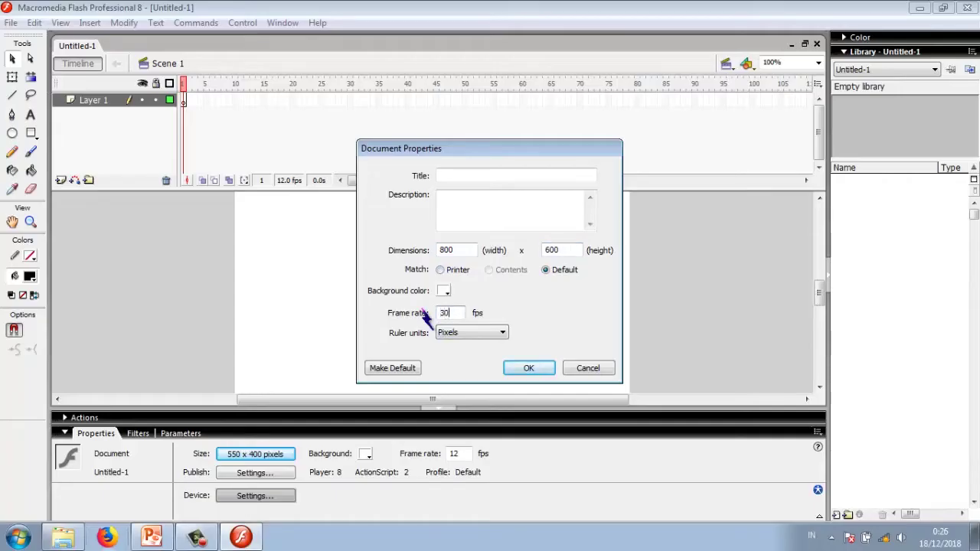
left_click(526, 368)
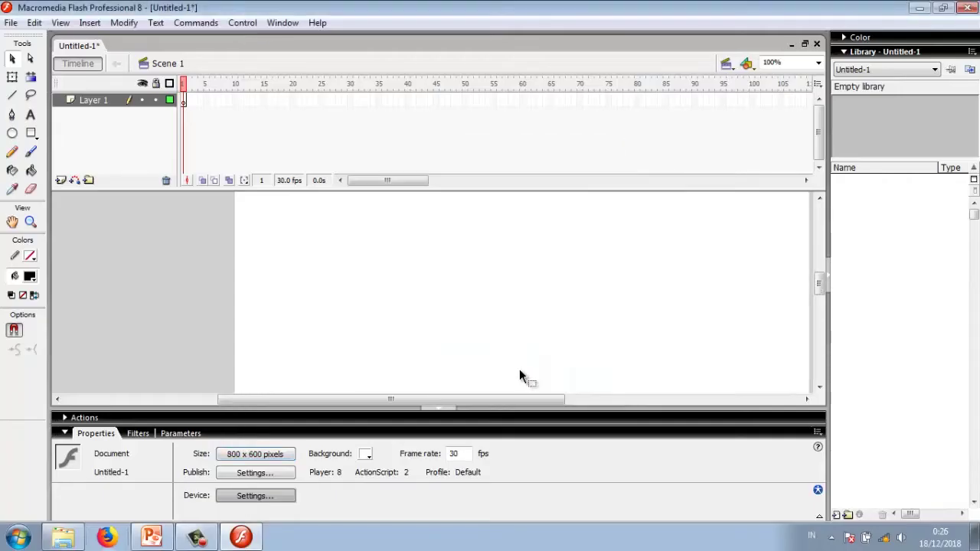
Step: Set the stage zoom to 65% and collapse the Properties and Actions area so the whole stage fits in view
left_click(775, 63)
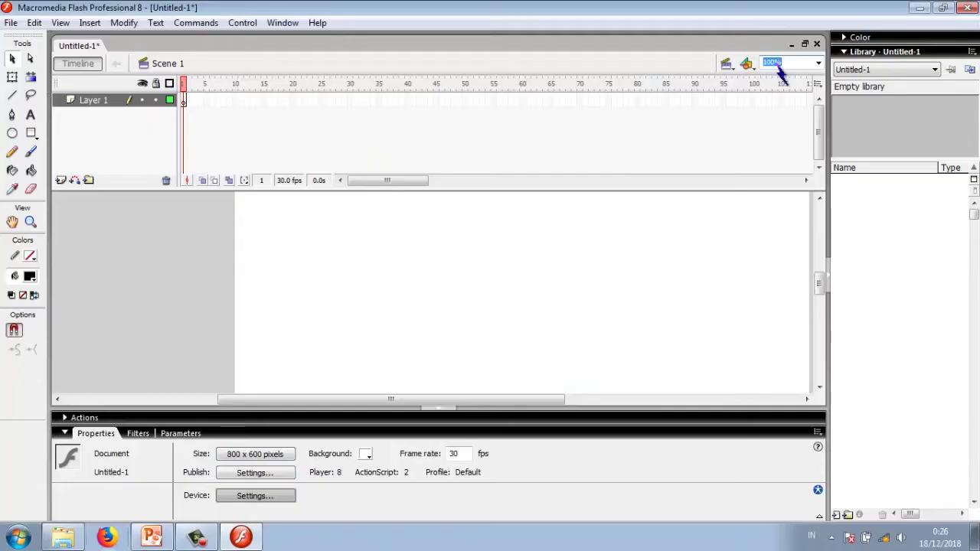
type("65")
key("Return")
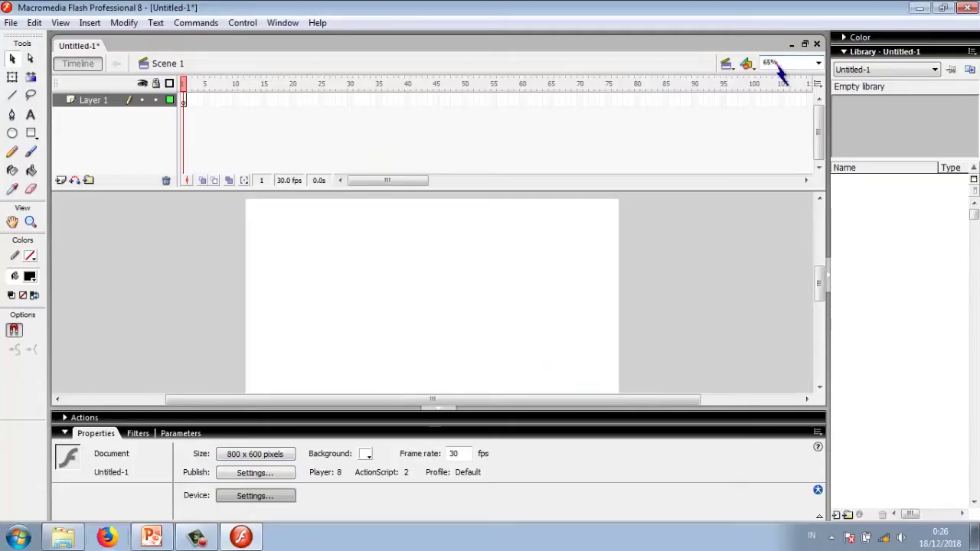
left_click_drag(819, 293, 821, 328)
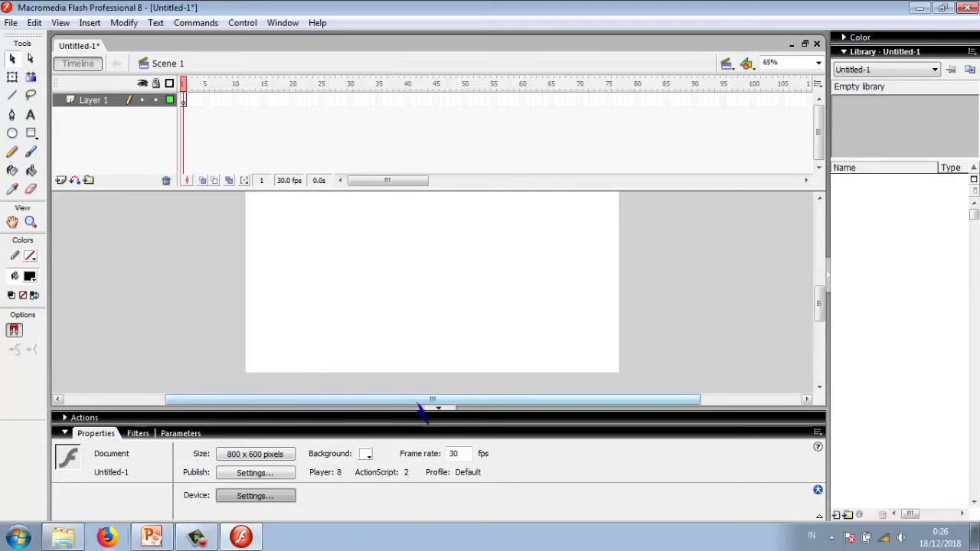
left_click(437, 407)
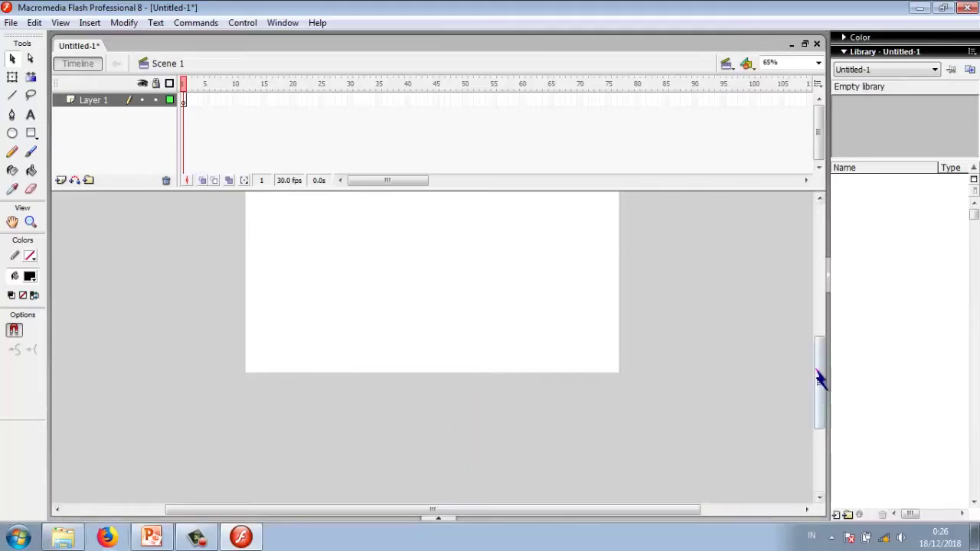
left_click_drag(820, 378, 820, 348)
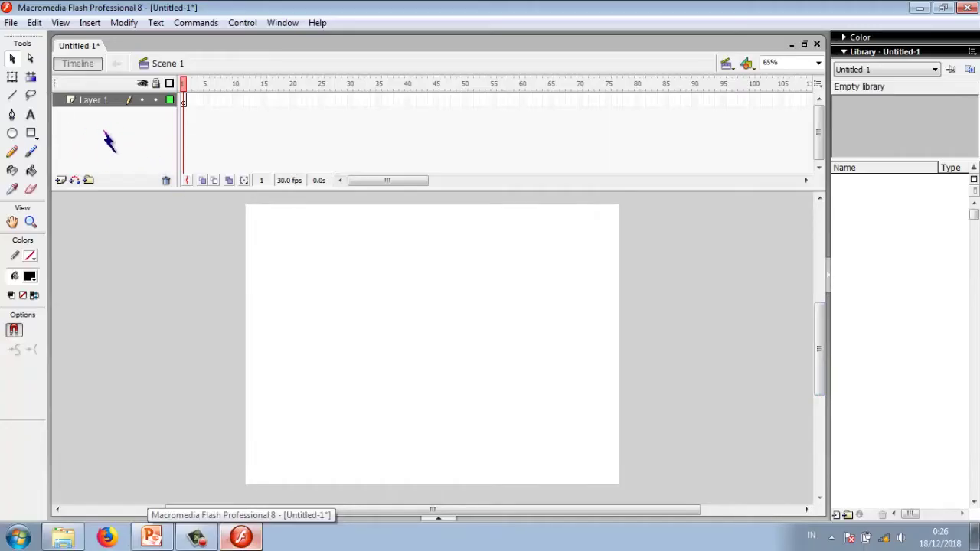
left_click(187, 100)
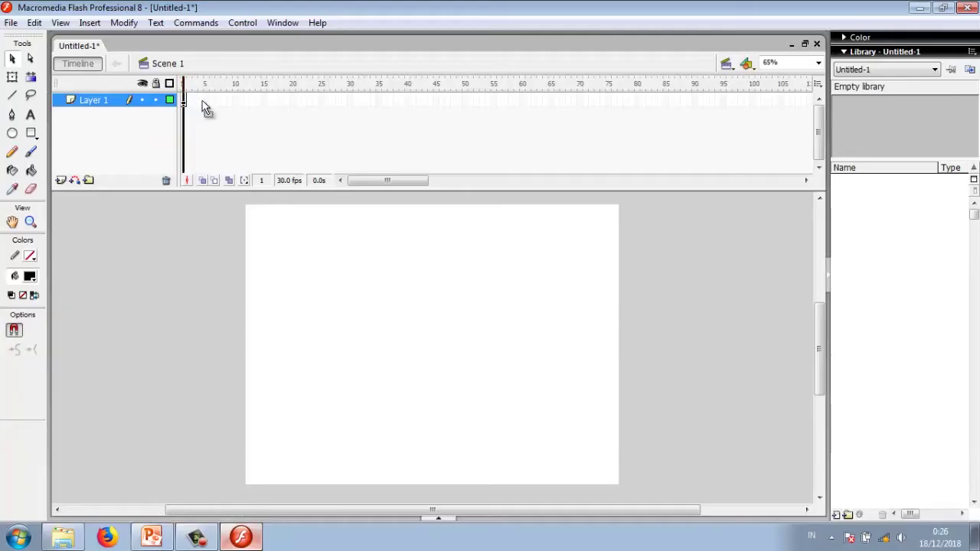
left_click(205, 100)
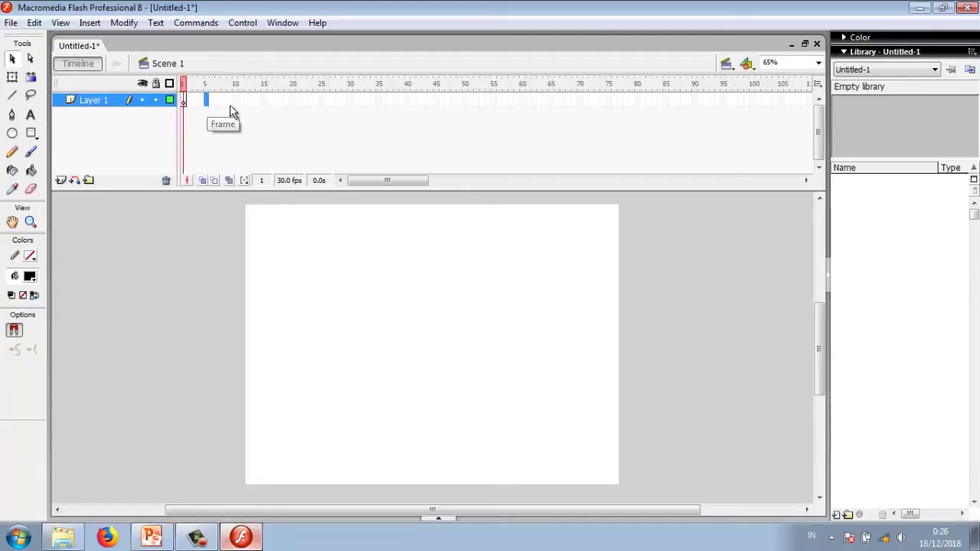
left_click(726, 62)
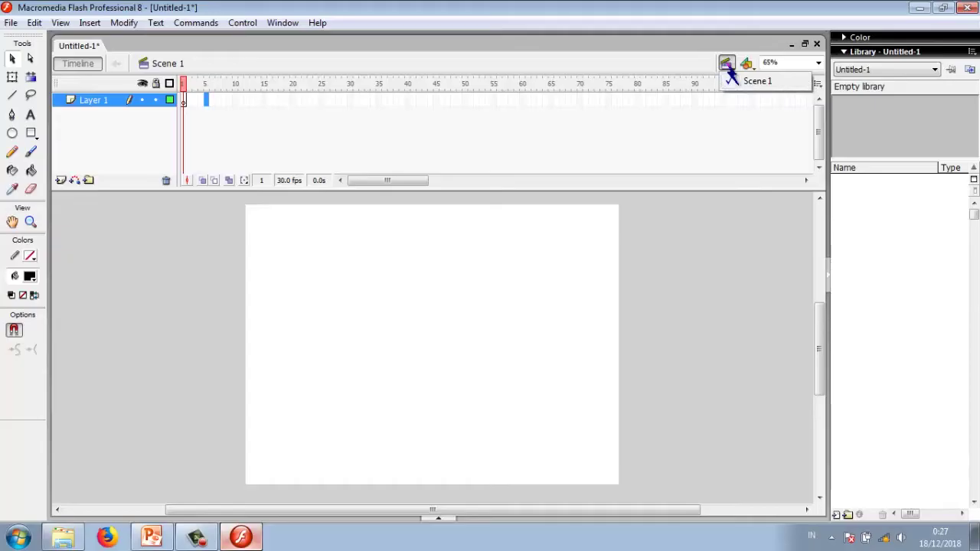
Step: Show the document's scene list and rename Scene 1 as "loading"
left_click(283, 23)
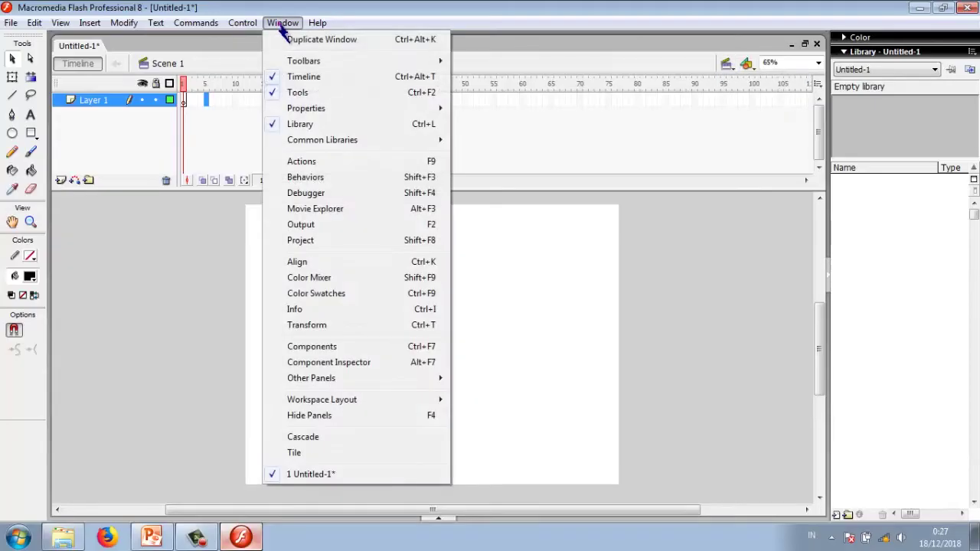
mouse_move(375, 378)
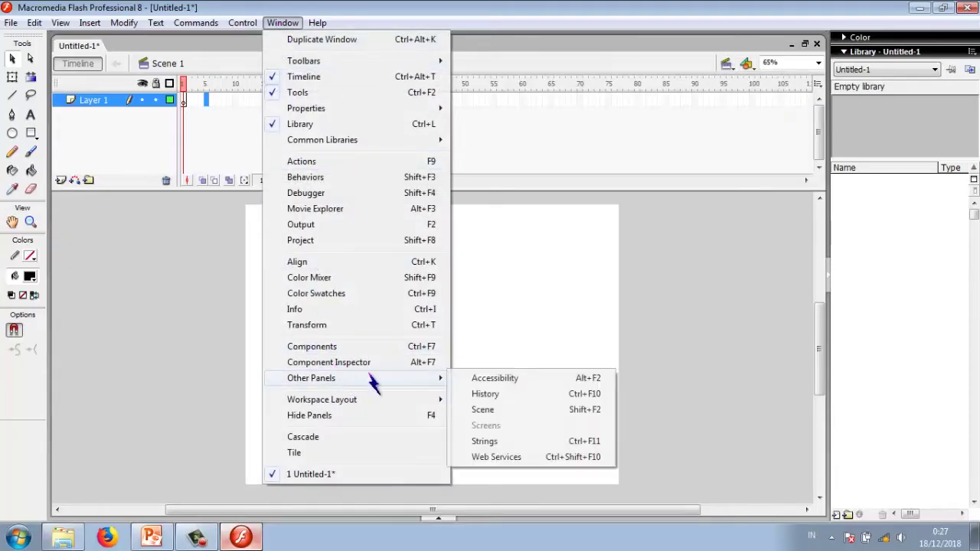
left_click(484, 409)
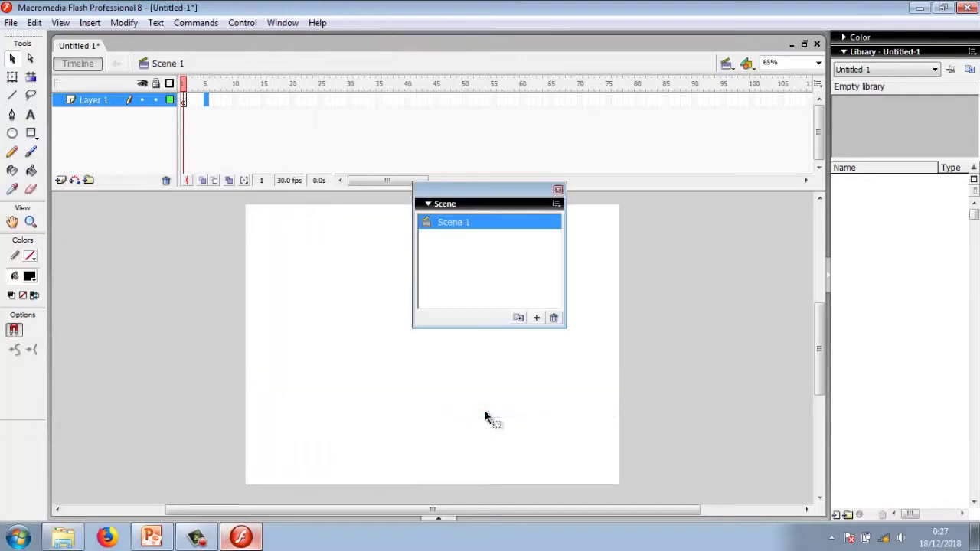
double_click(455, 223)
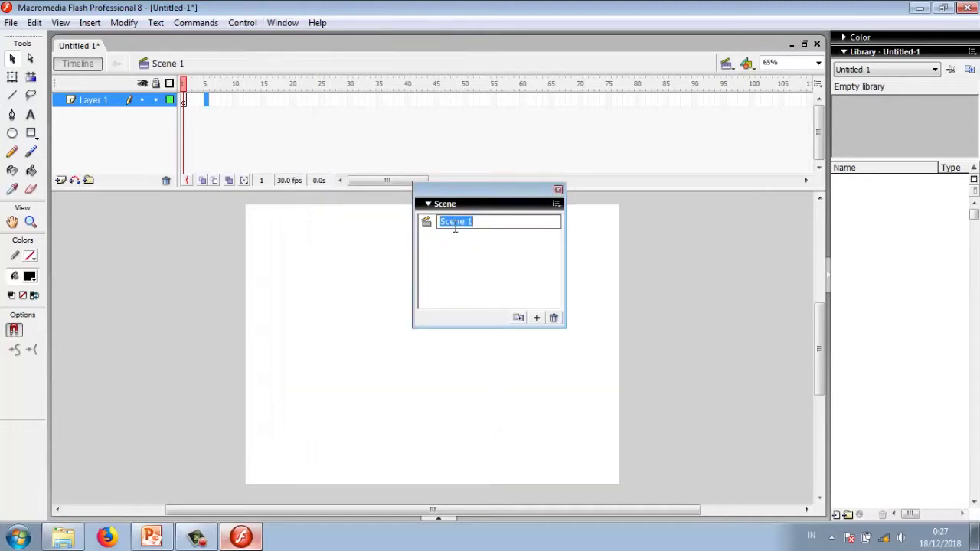
type("loading")
key("Return")
Step: Add a second scene and name it "menu"
left_click(537, 318)
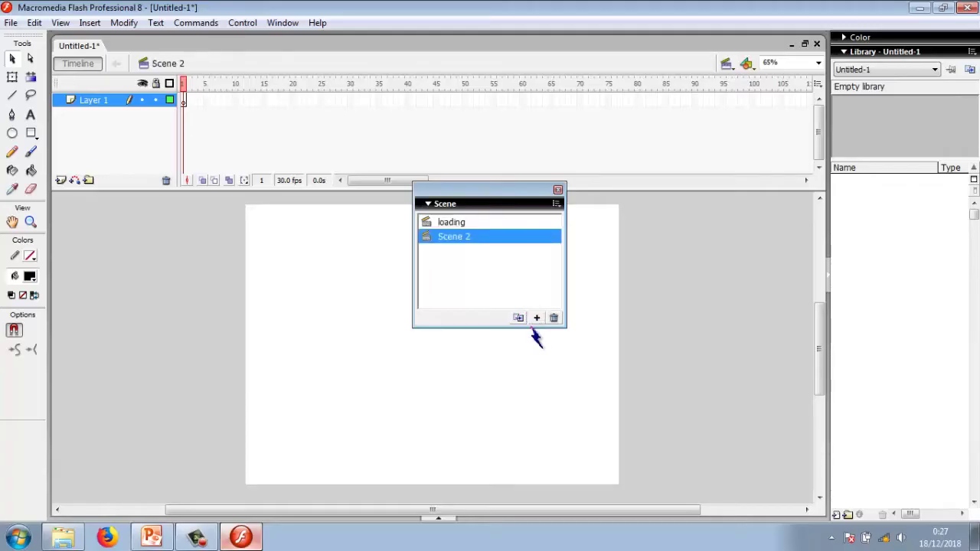
double_click(454, 237)
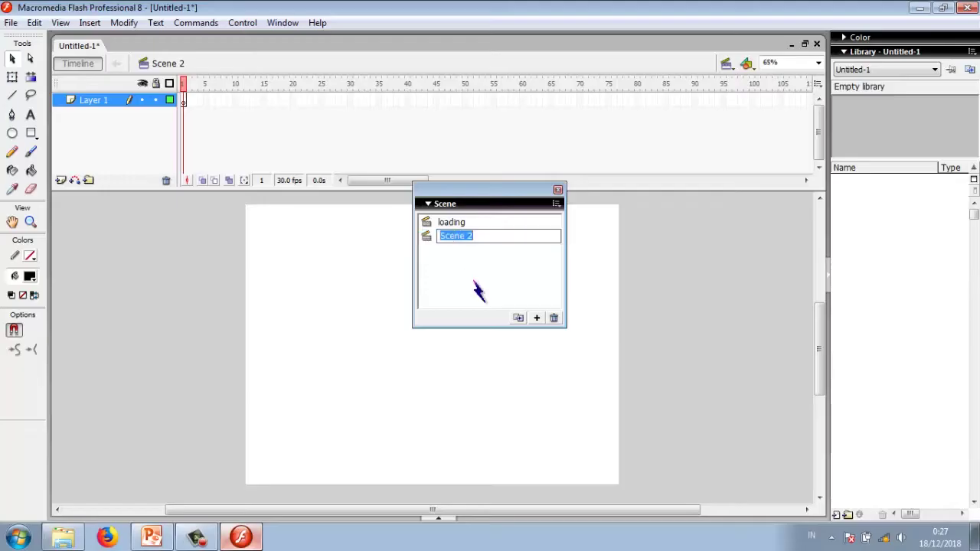
type("menu")
Step: Add a third scene and name it "tujuan"
left_click(537, 318)
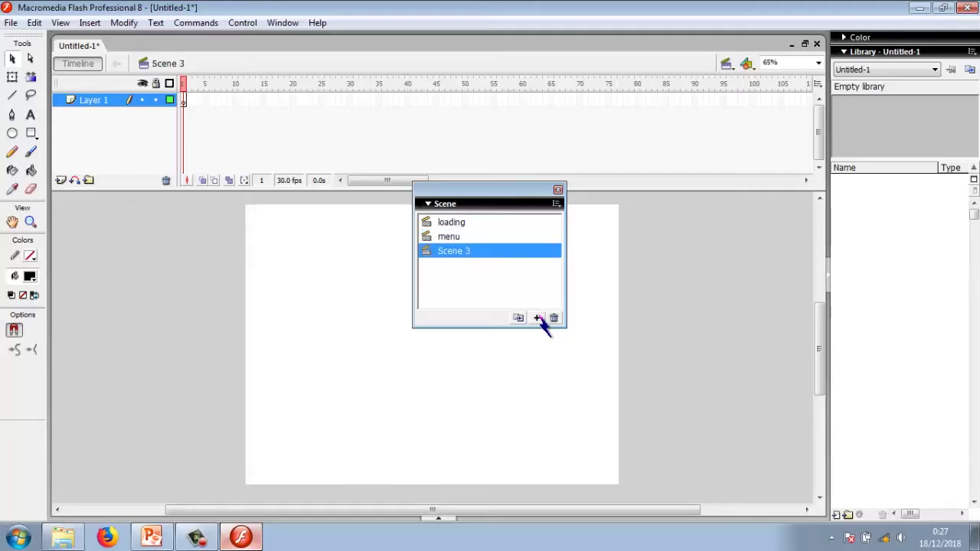
double_click(450, 254)
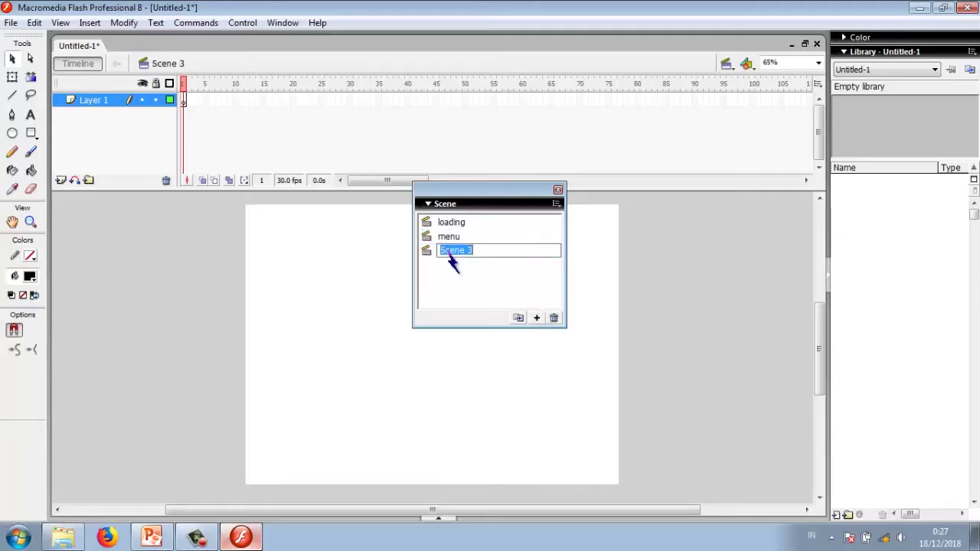
type("tujuan pela")
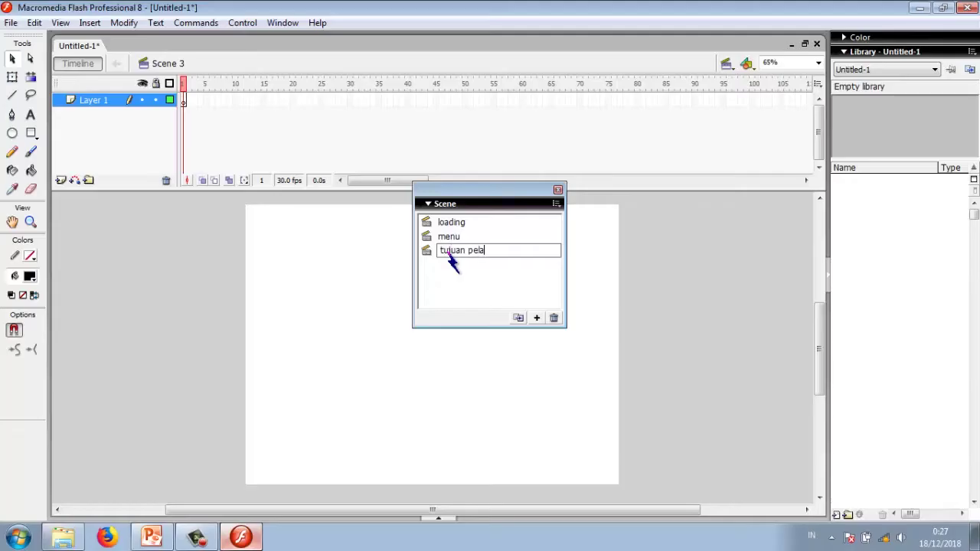
key("Return")
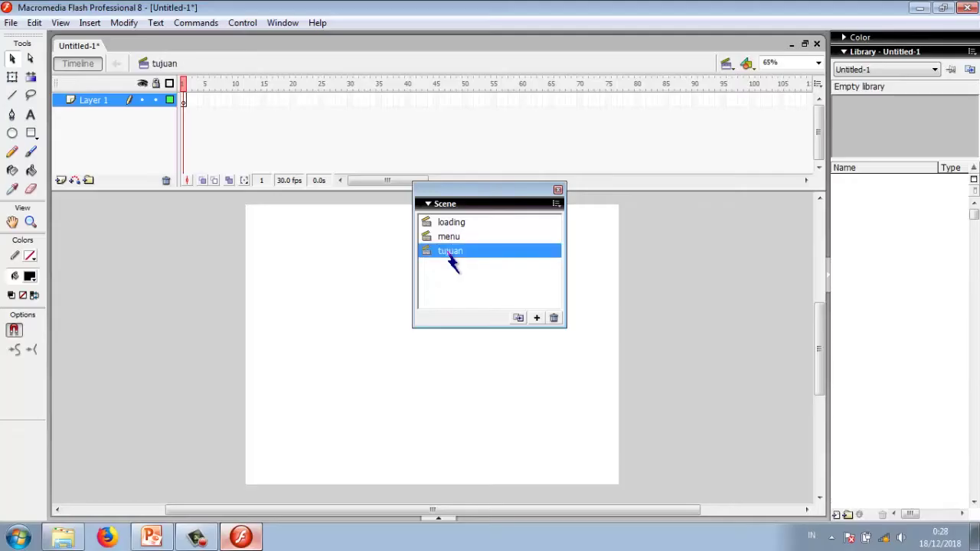
Step: Add a fourth scene and name it "materi"
left_click(536, 318)
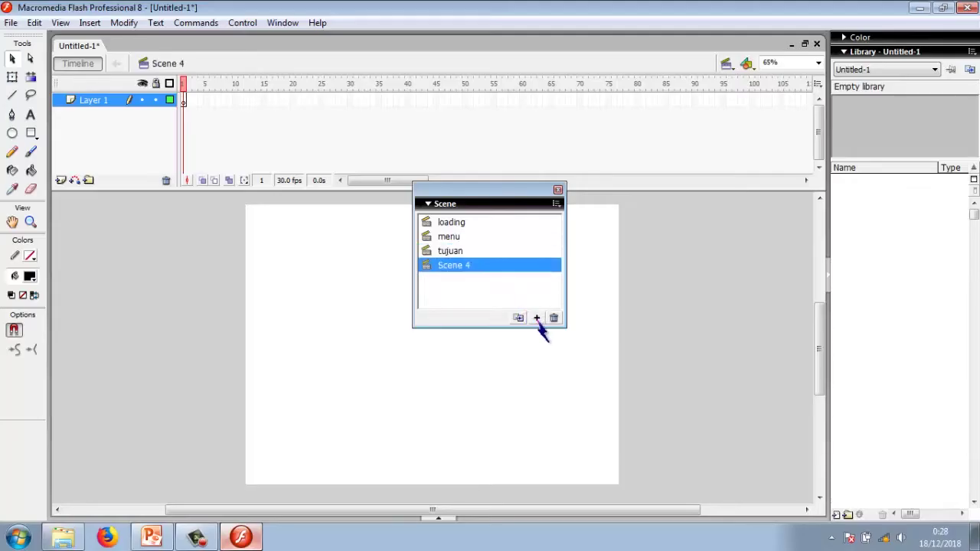
double_click(455, 265)
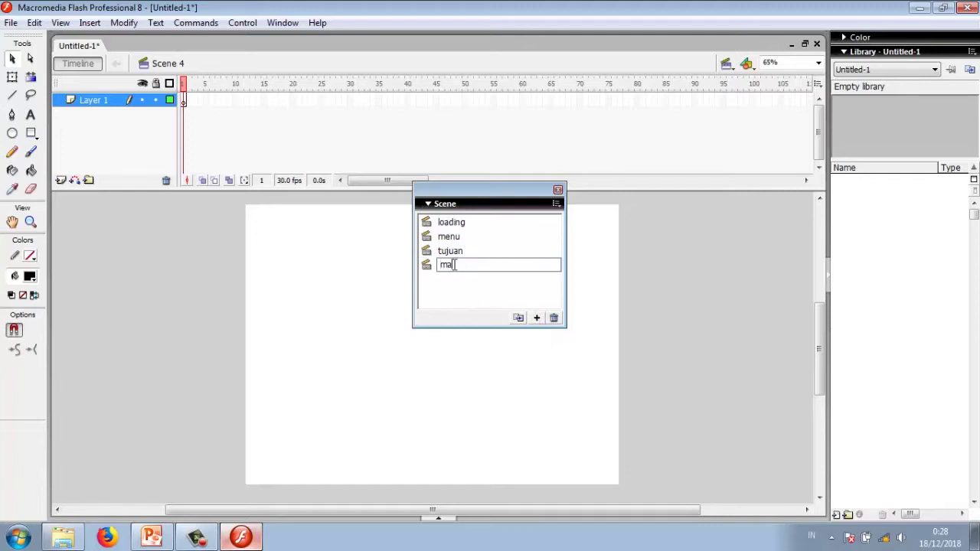
type("materi")
Step: Add a fifth scene and name it "evaluasi"
left_click(536, 318)
left_click(536, 318)
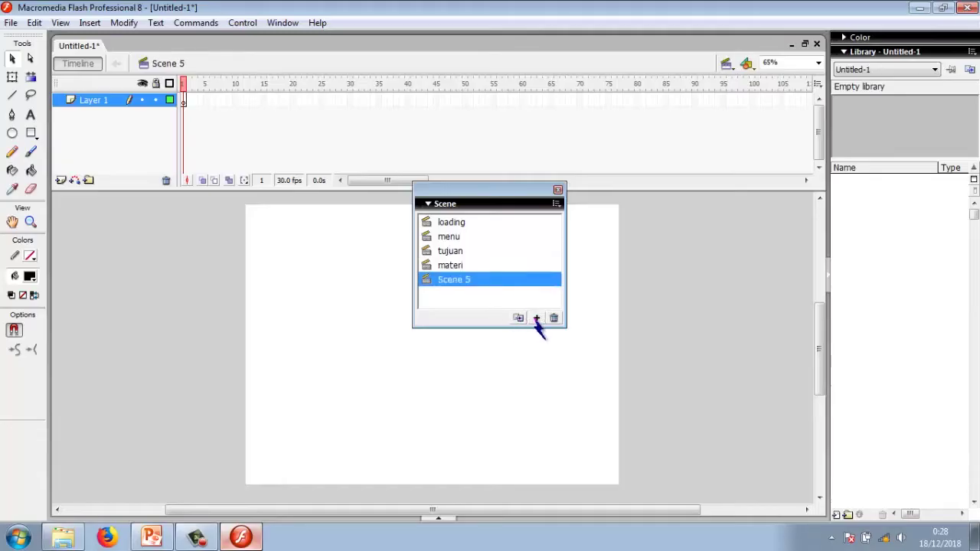
double_click(465, 281)
type("e")
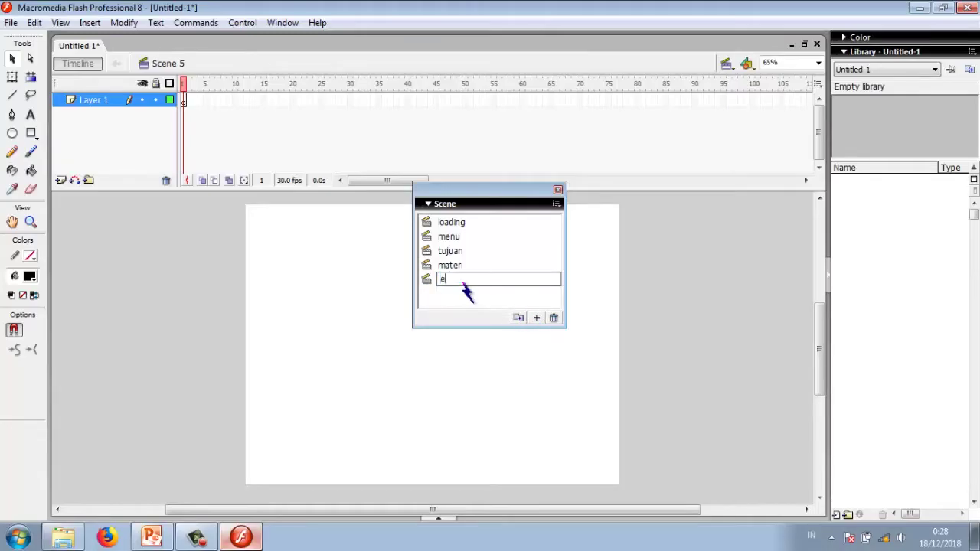
type("valuasi")
key("Return")
Step: Add a sixth scene and name it "keluar"
left_click(536, 318)
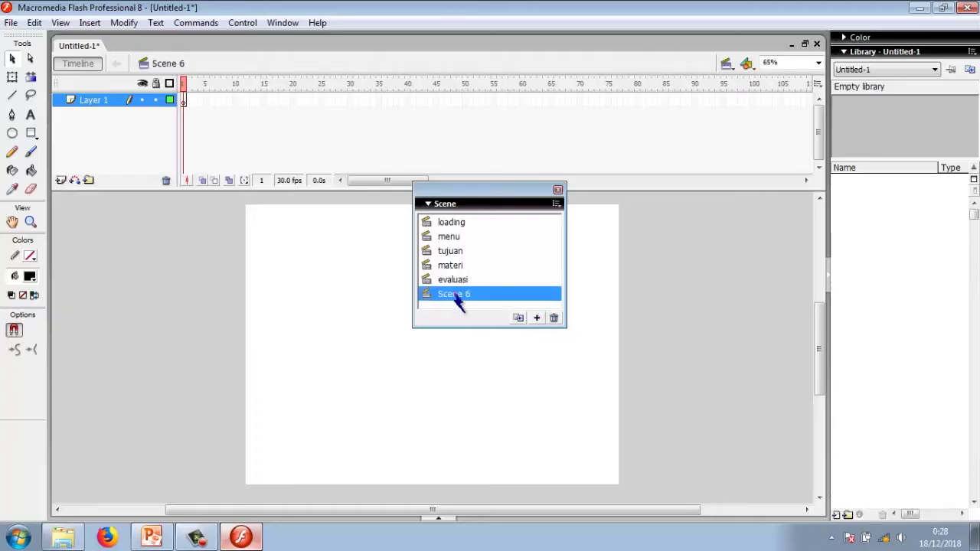
double_click(455, 296)
type("kelu")
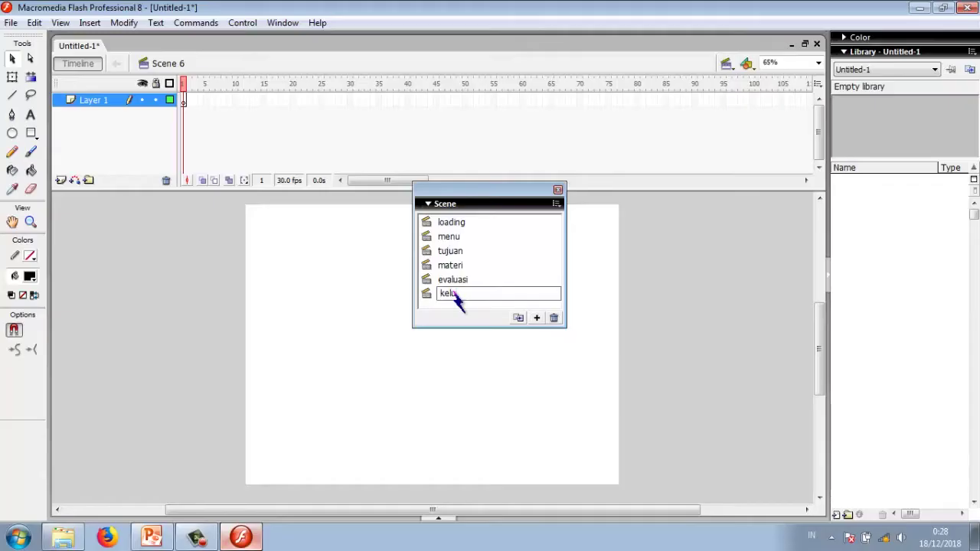
type("ar")
key("Return")
Step: Add a seventh scene named "ending" and close the scene list
left_click(536, 317)
double_click(446, 296)
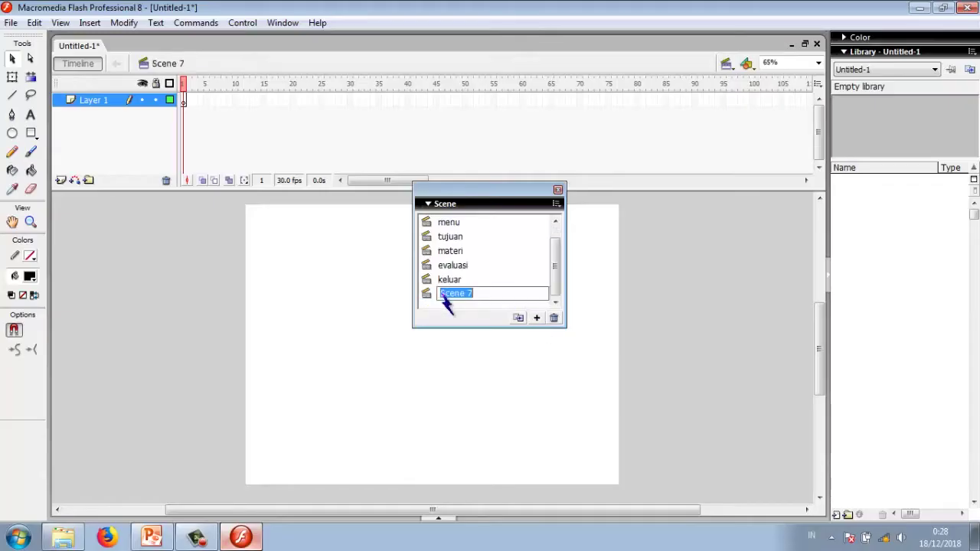
type("ending")
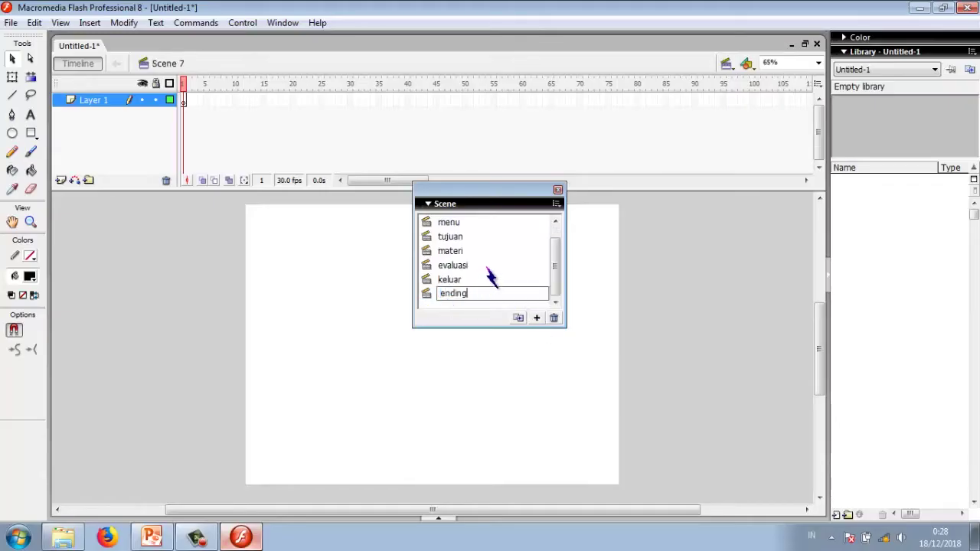
mouse_move(557, 273)
left_mouse_down()
mouse_move(560, 248)
mouse_move(558, 267)
left_mouse_up()
scroll(547, 307, "up", 1)
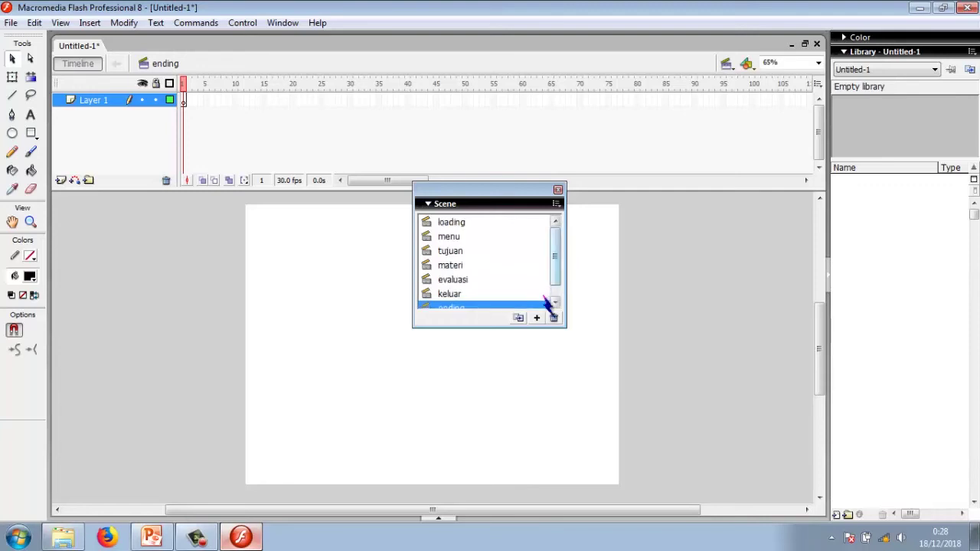
scroll(556, 280, "down", 1)
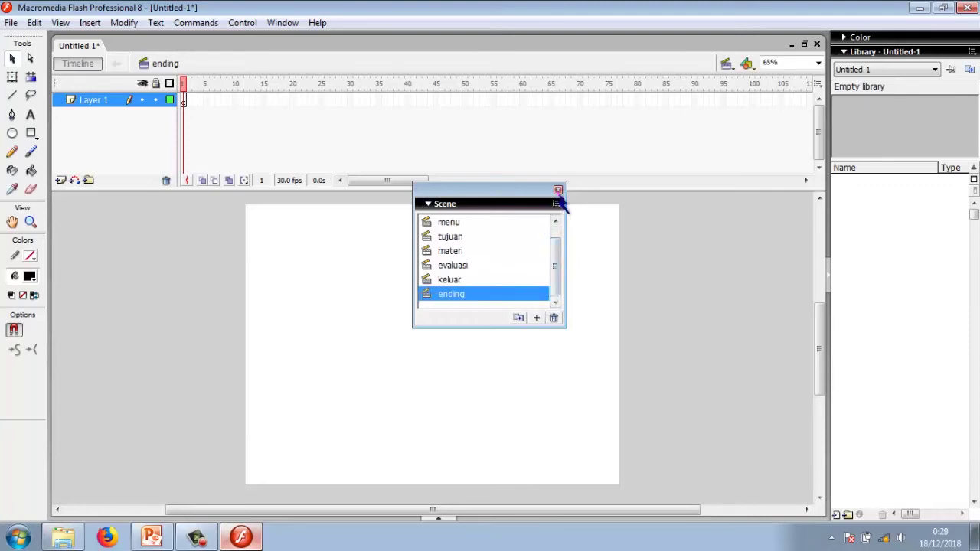
left_click(558, 190)
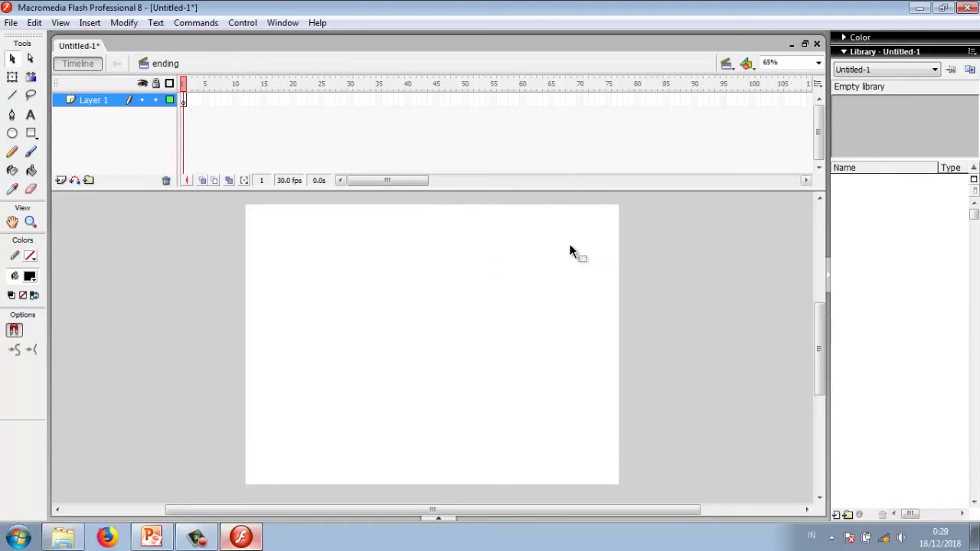
Step: Switch to the "loading" scene and rename its Layer 1 as "backround"
left_click(726, 65)
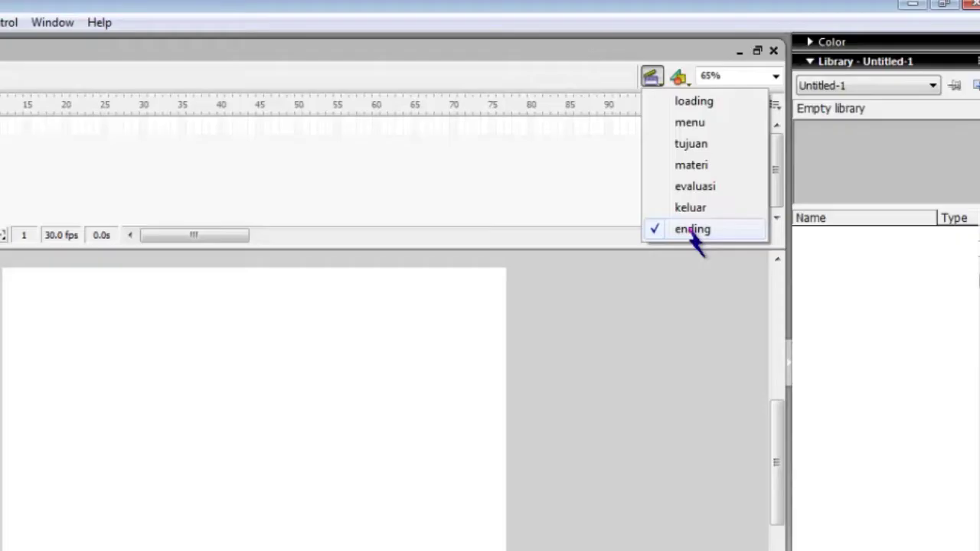
left_click(691, 102)
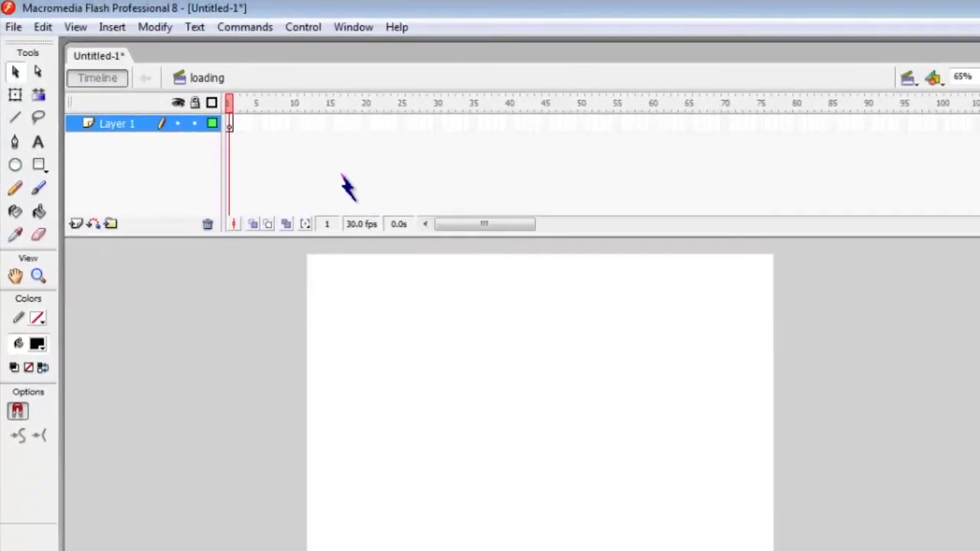
double_click(120, 127)
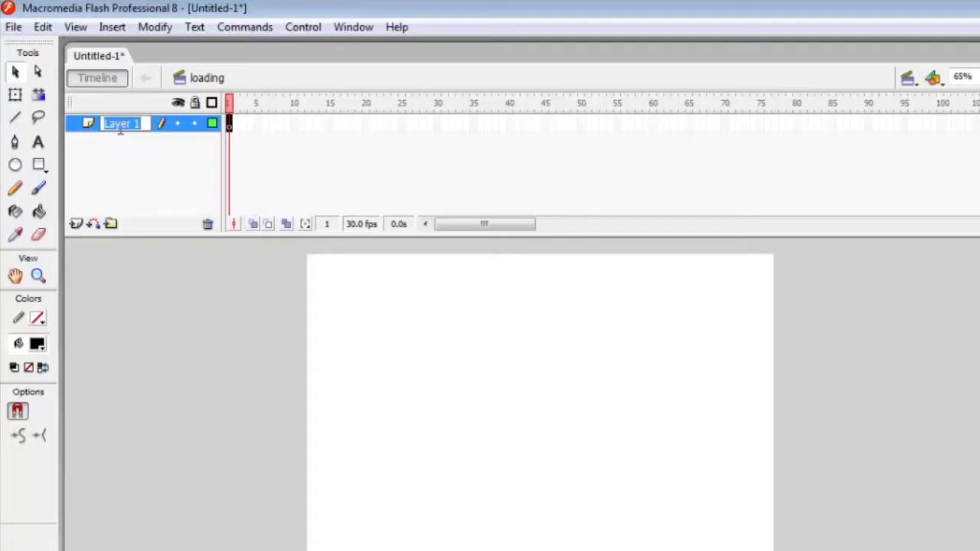
type("backrou")
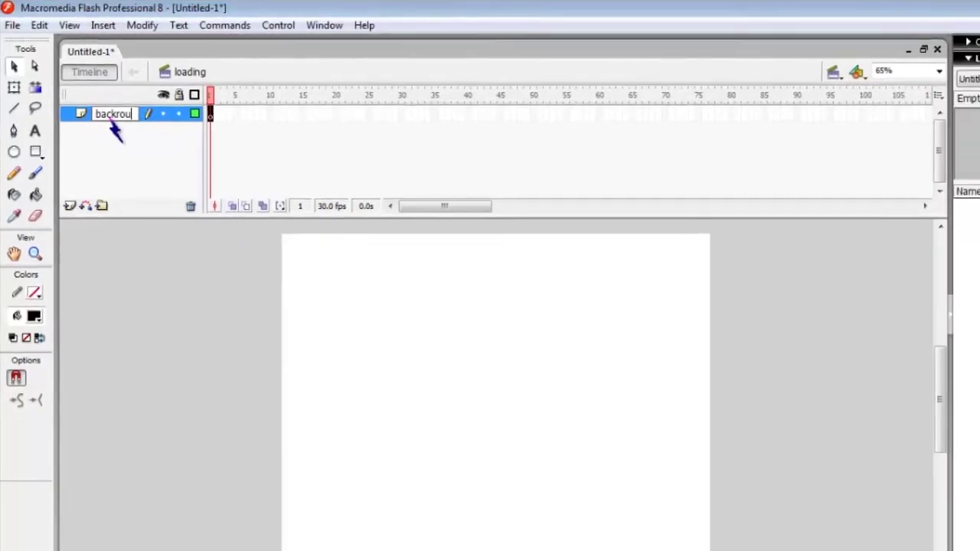
type("nd")
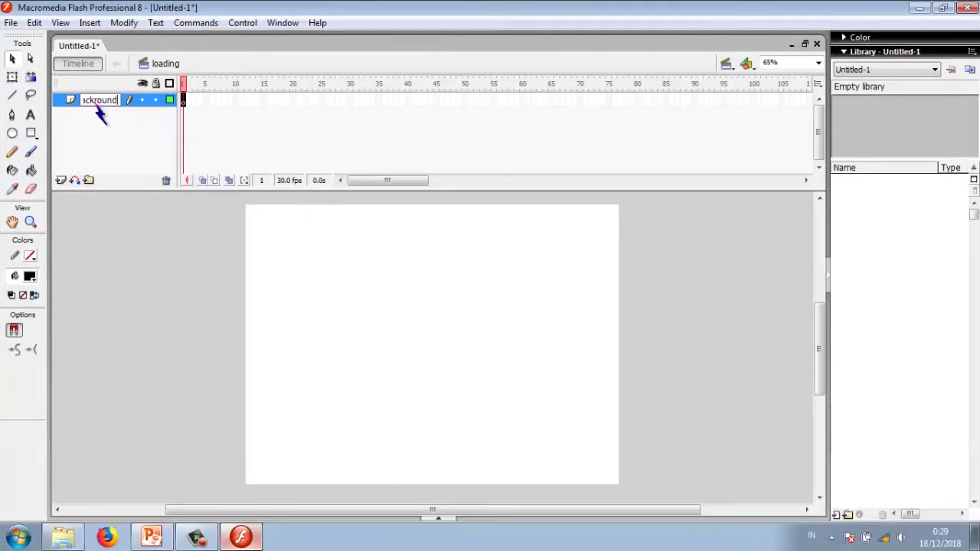
key("Return")
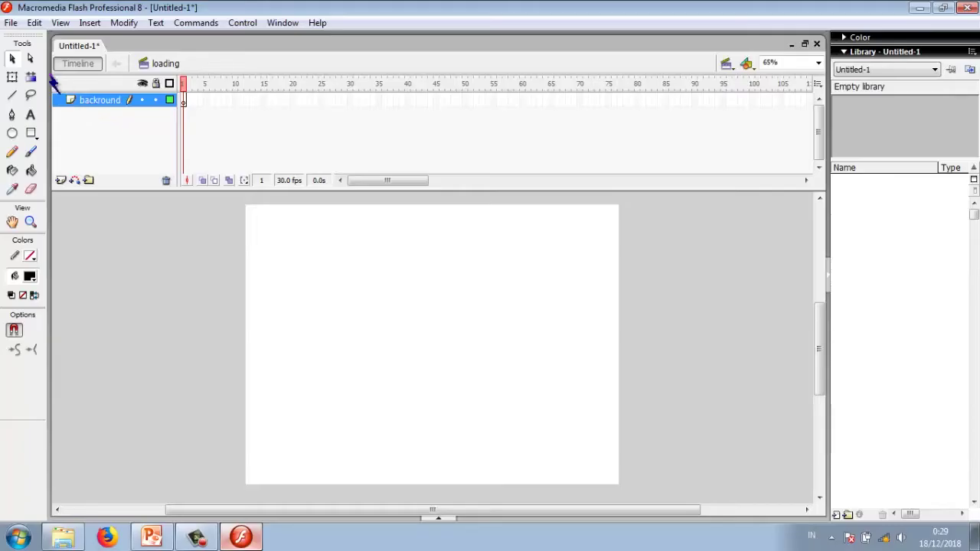
Step: Import the image "1. backround" from the Bahan Tutorial folder onto the stage
left_click(12, 23)
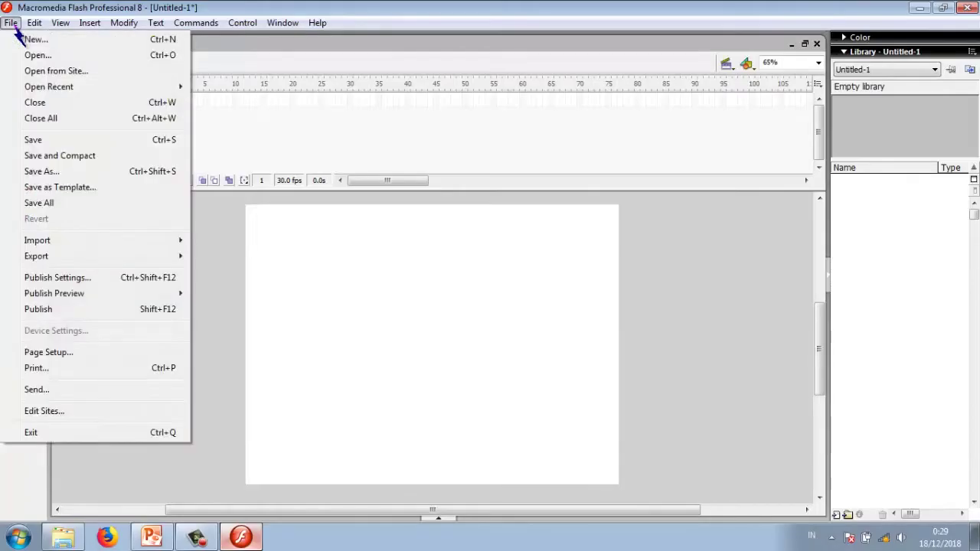
mouse_move(100, 241)
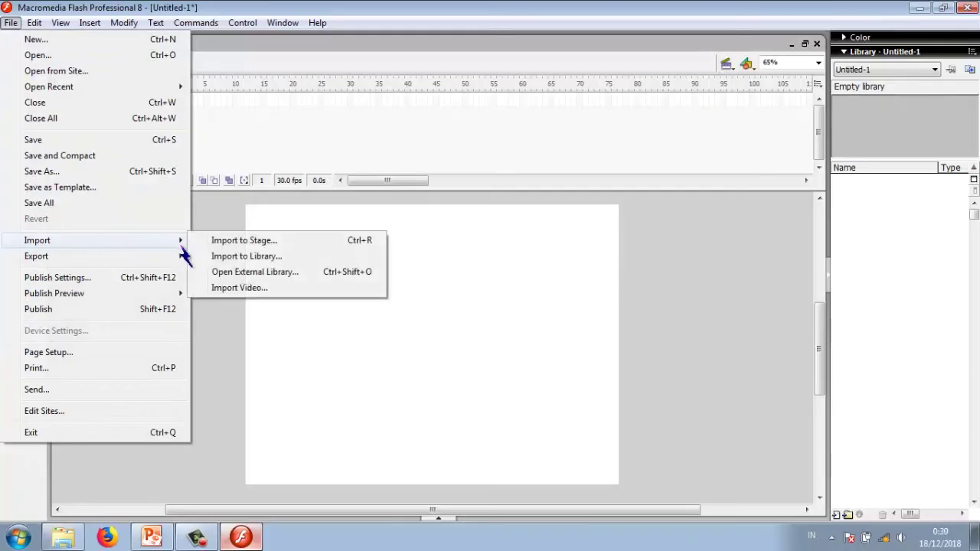
left_click(230, 243)
left_click(197, 158)
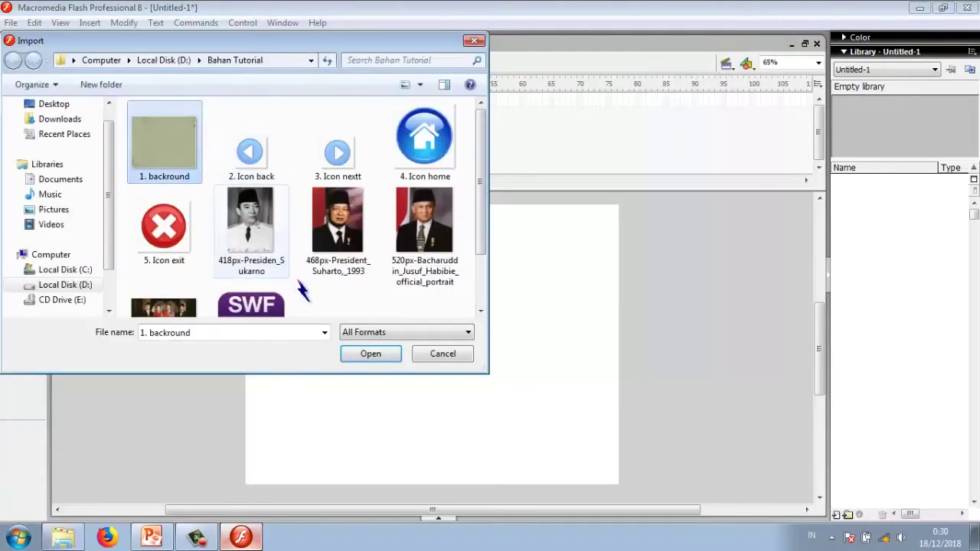
left_click(356, 355)
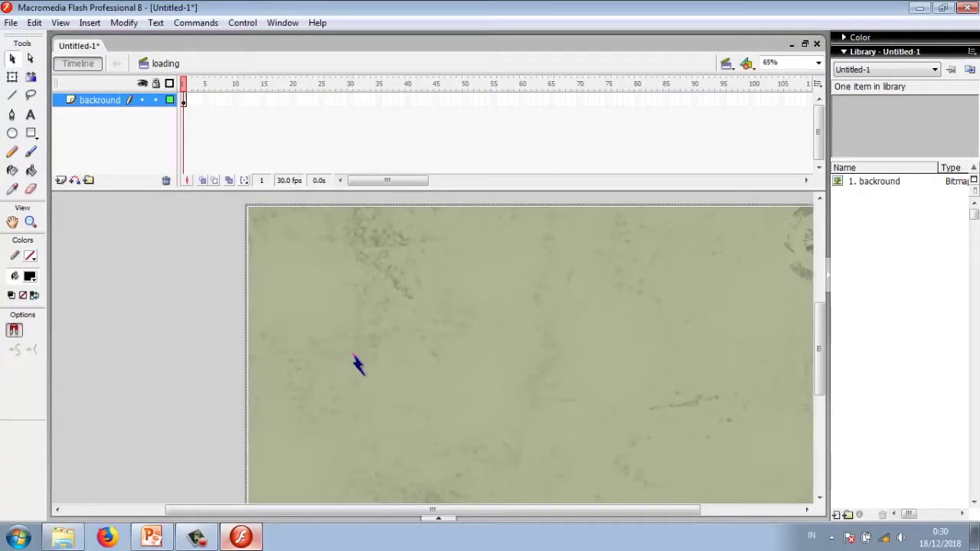
Step: Resize the imported background bitmap to 800 wide by 600 high, keeping its position at X 0 and Y 0
left_click(438, 518)
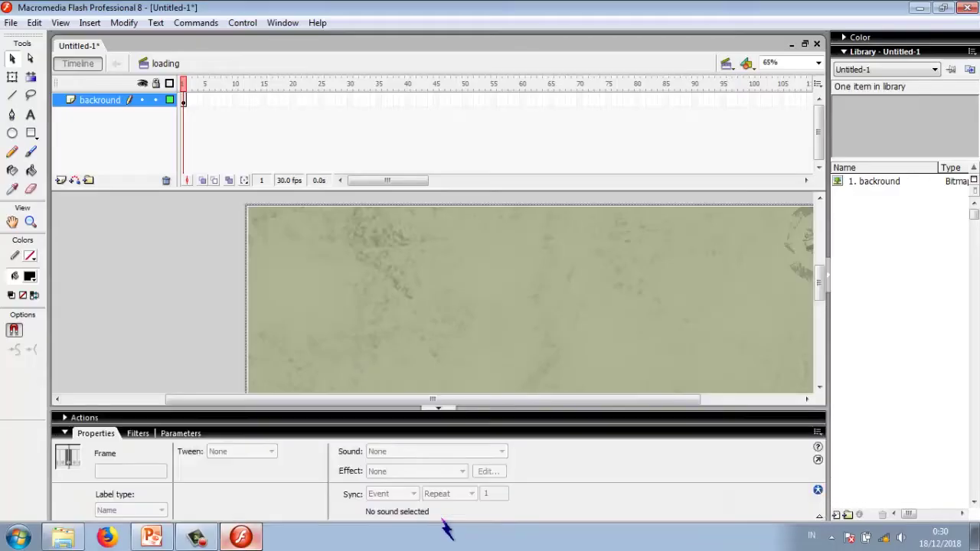
left_click(443, 522)
left_click(438, 523)
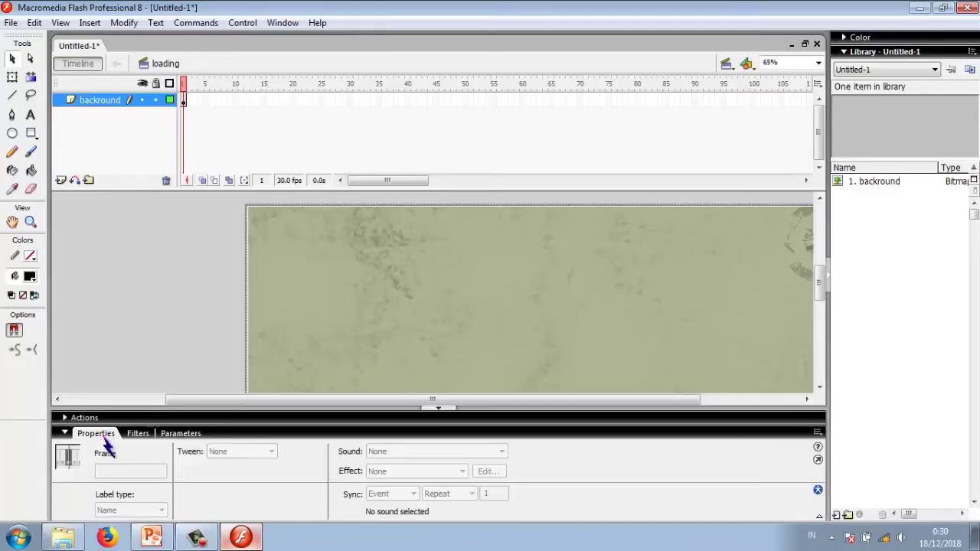
left_click(338, 261)
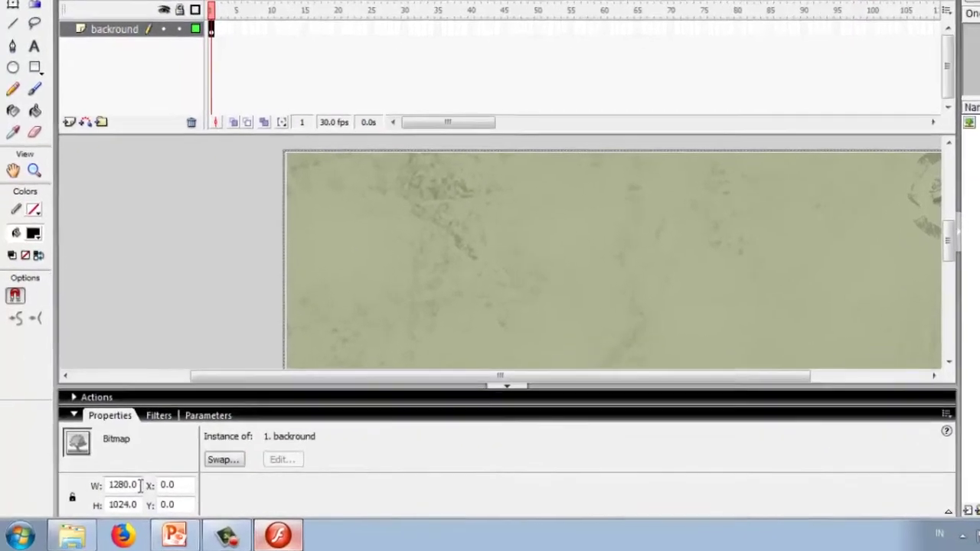
left_click(93, 494)
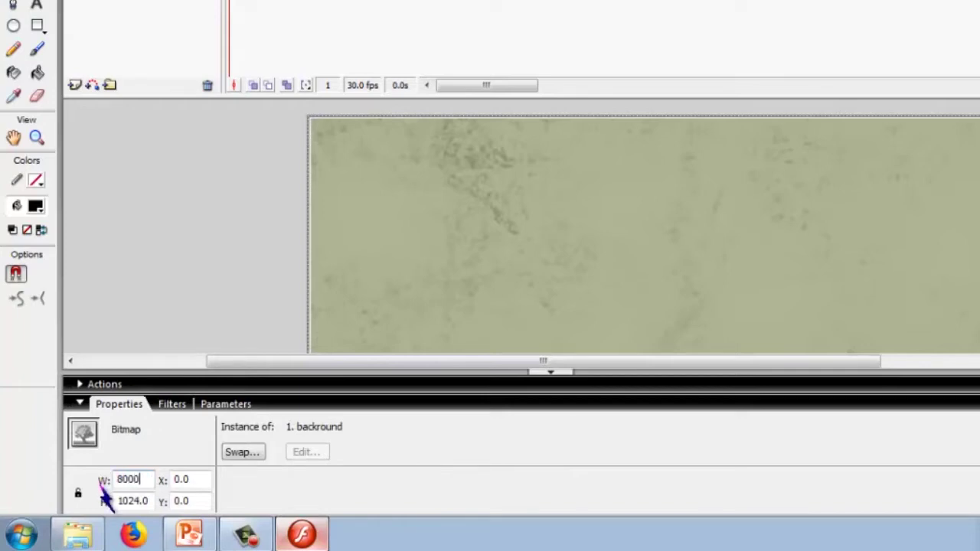
key("BackSpace")
key("Tab")
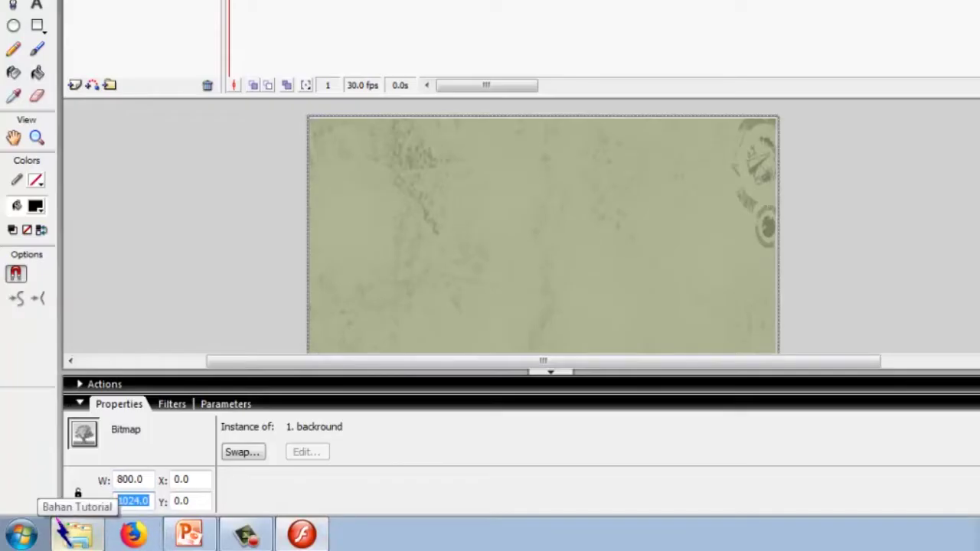
type("600")
key("Return")
left_click(184, 479)
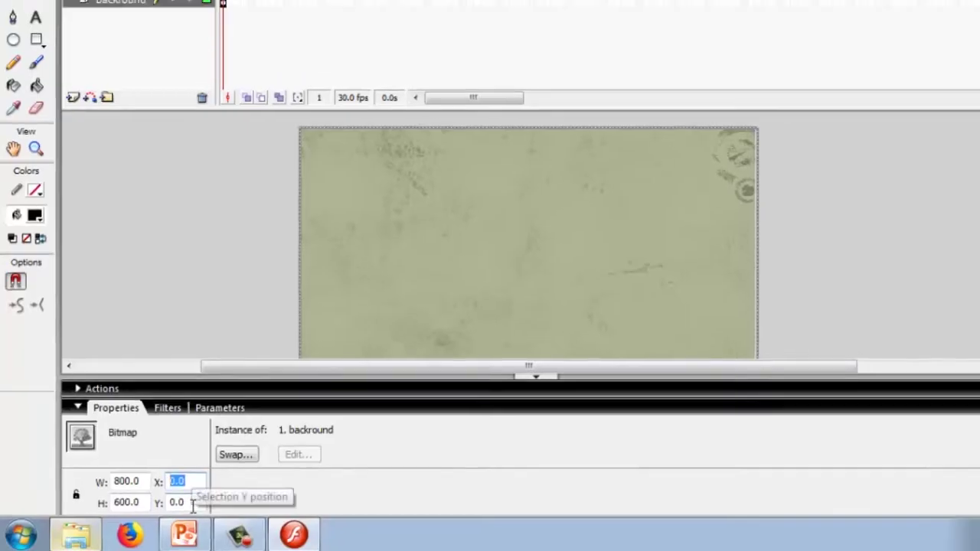
left_click(191, 501)
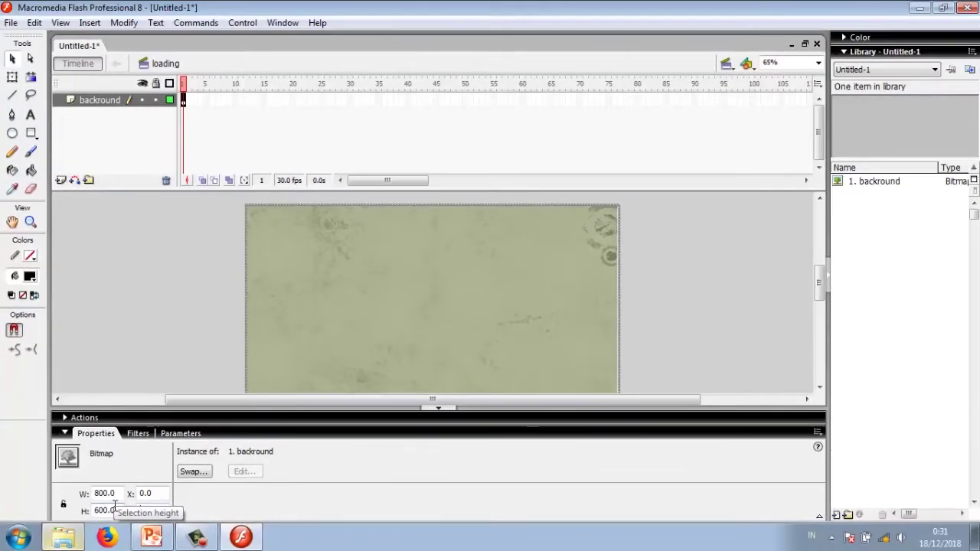
left_click(399, 323)
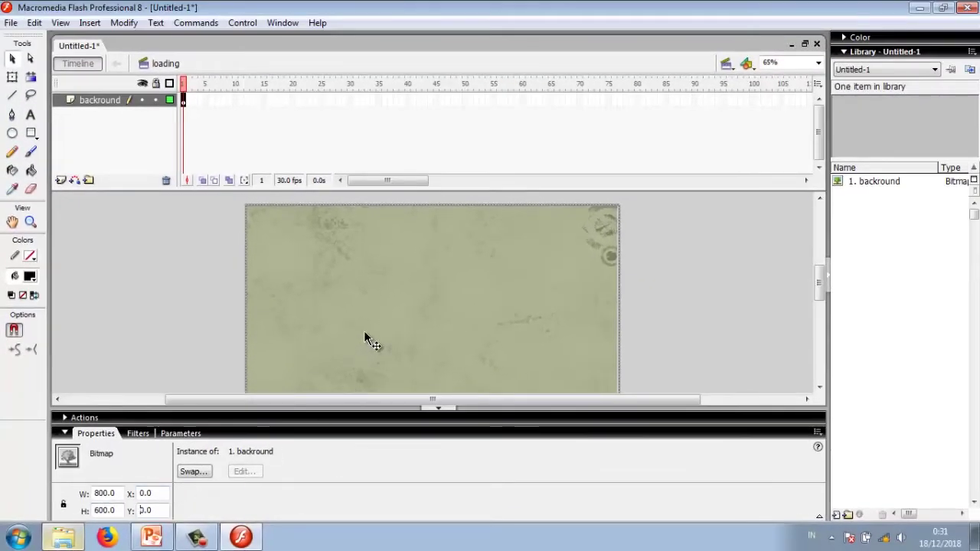
left_click(135, 202)
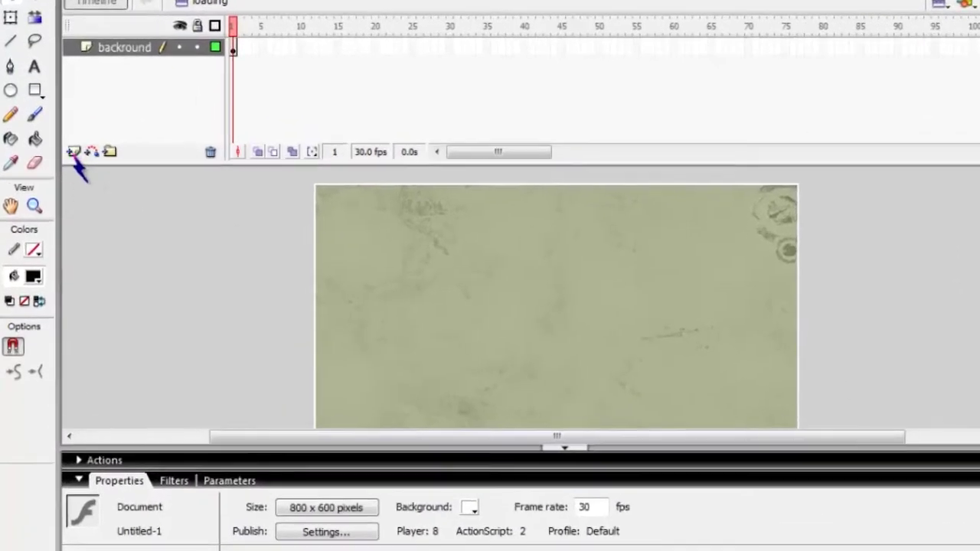
Step: Add a new layer above the backround layer and name it "kotak"
left_click(62, 176)
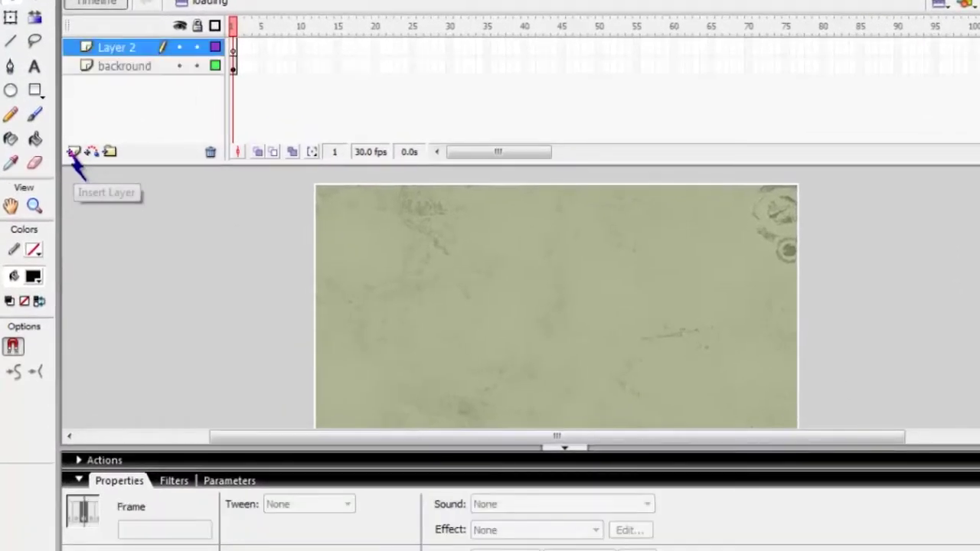
double_click(104, 49)
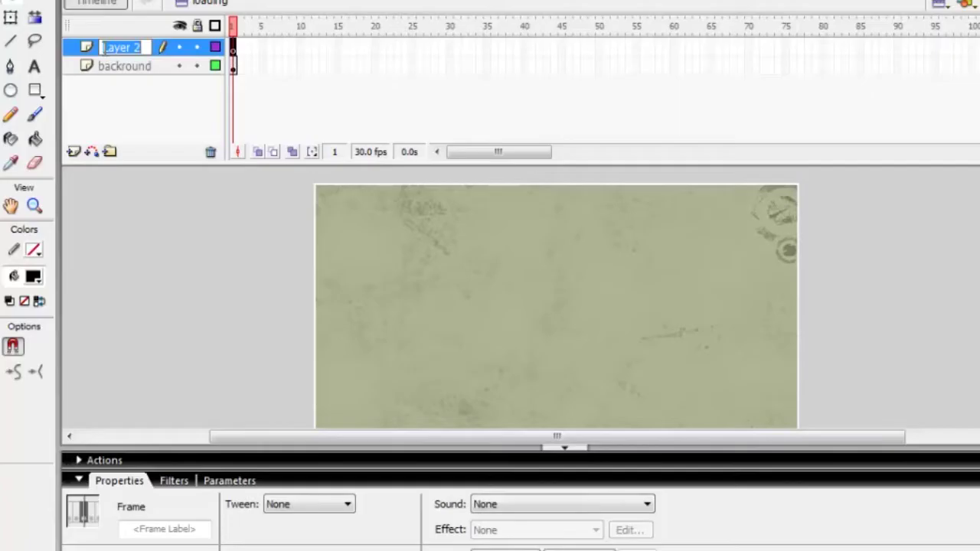
type("l")
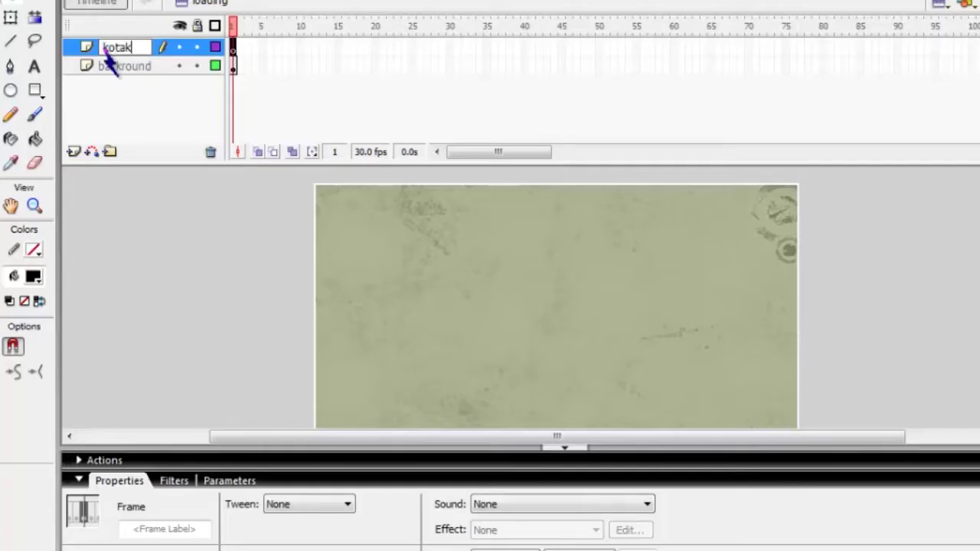
key("Return")
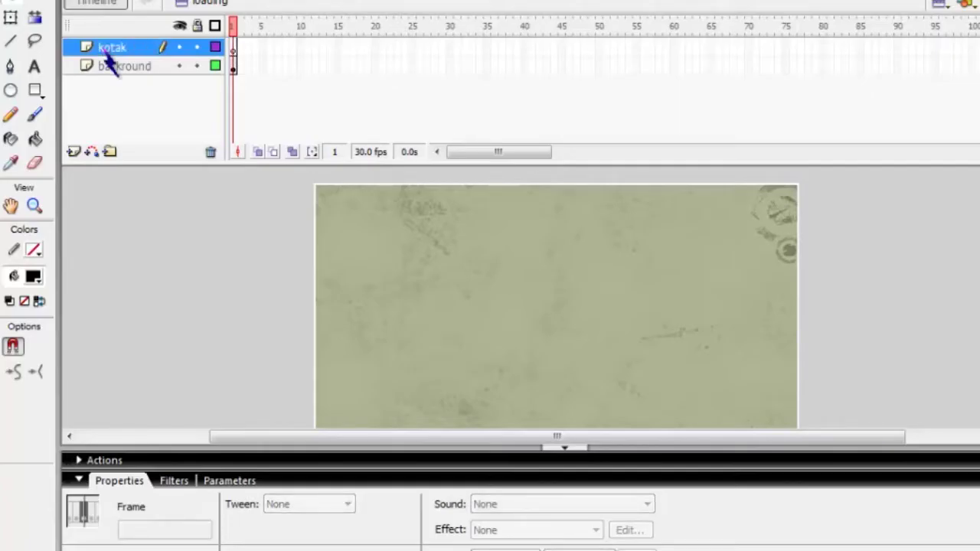
Step: Draw a long, thin black rectangle with no stroke across the middle of the stage on the kotak layer
left_click(37, 97)
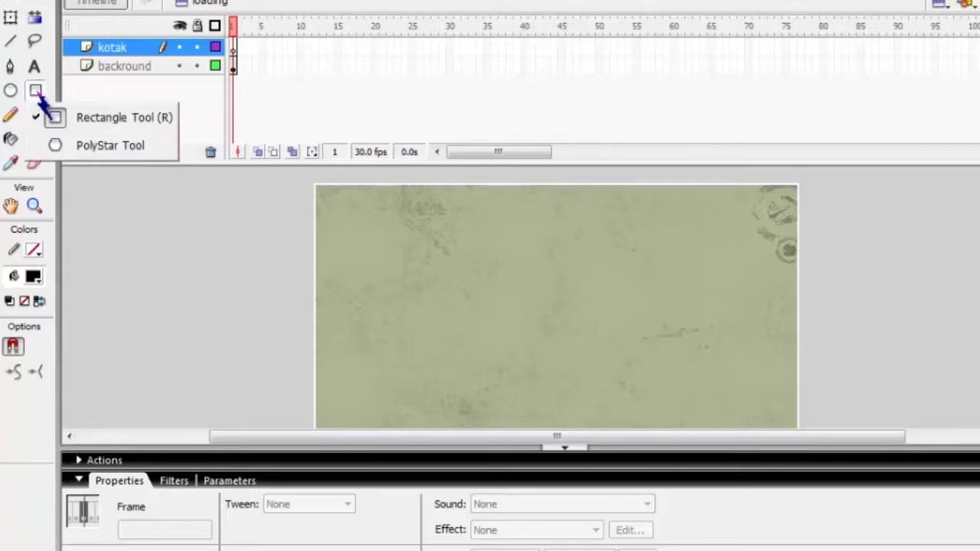
left_click(67, 122)
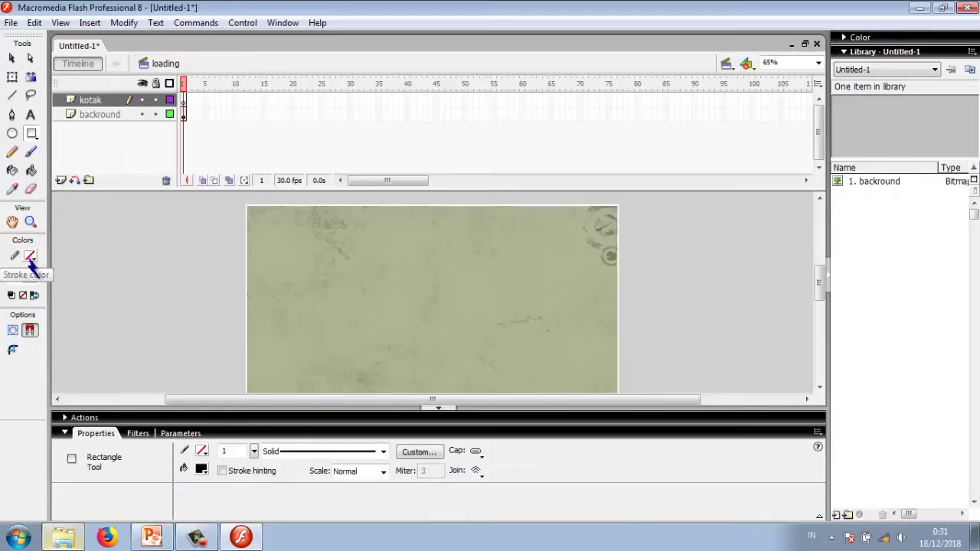
left_click(34, 251)
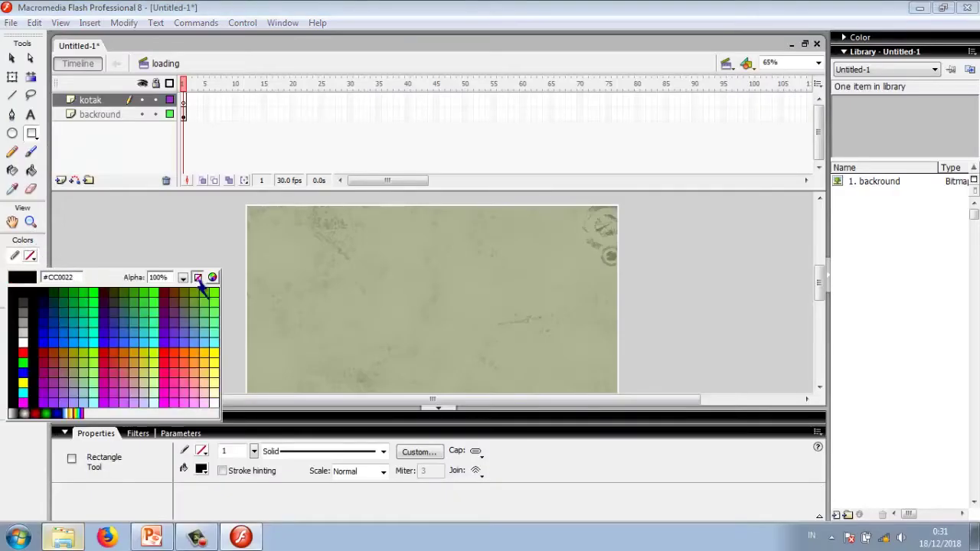
left_click(199, 280)
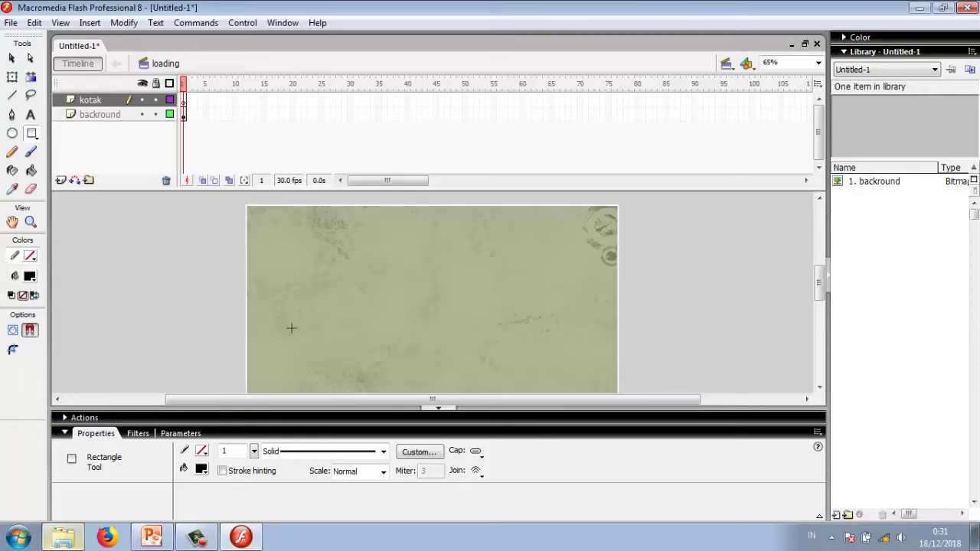
left_click_drag(321, 347, 582, 357)
left_click_drag(820, 285, 463, 420)
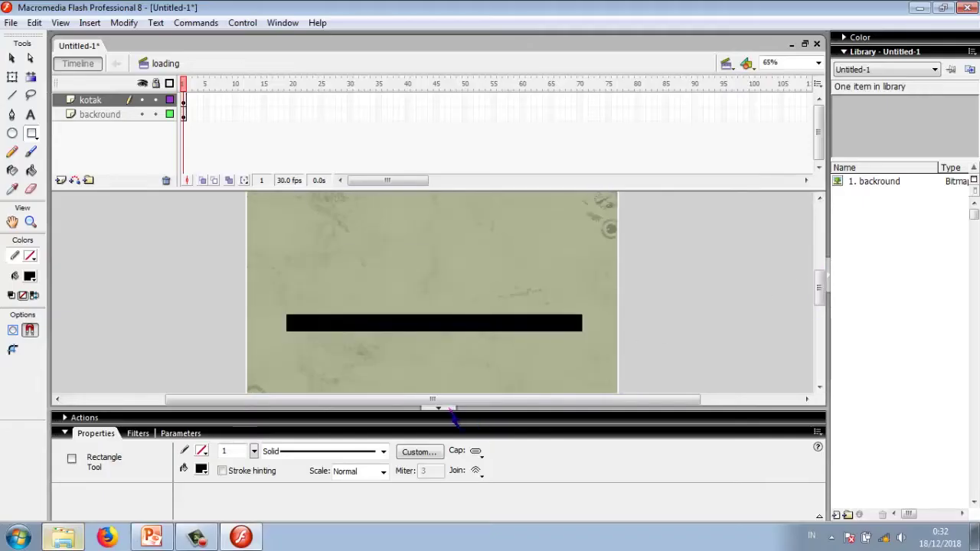
left_click(451, 412)
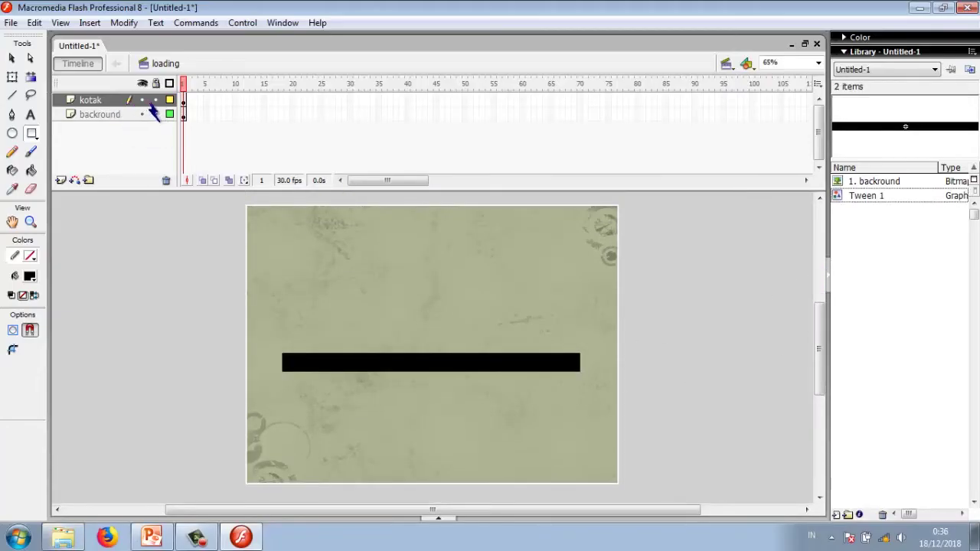
Step: Create a motion tween on the kotak layer's first frame and shrink the bar to a small block anchored at its left end
right_click(183, 97)
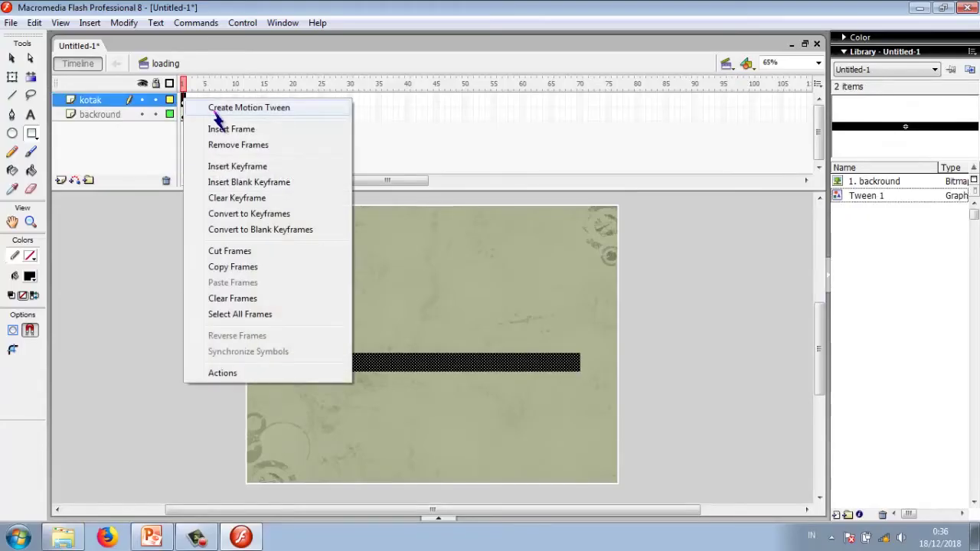
left_click(217, 108)
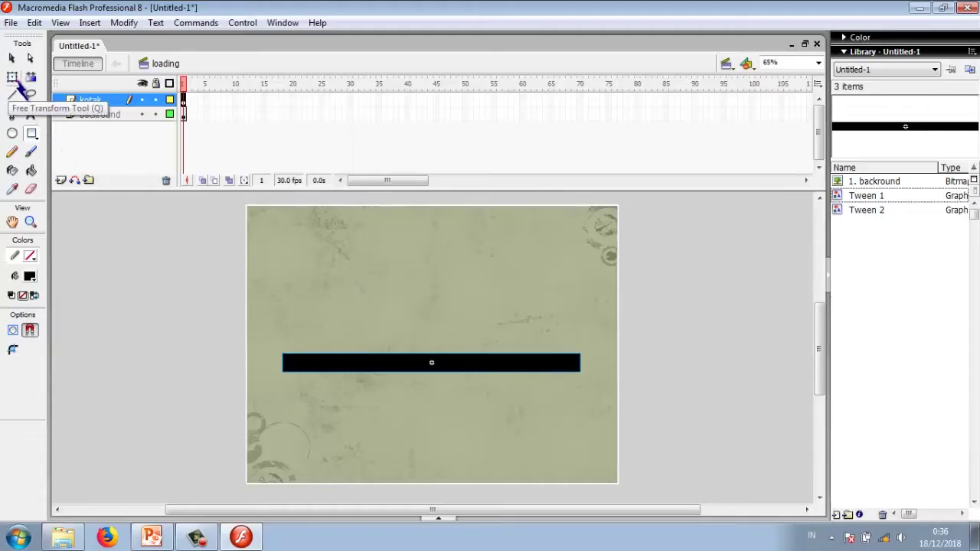
left_click(15, 84)
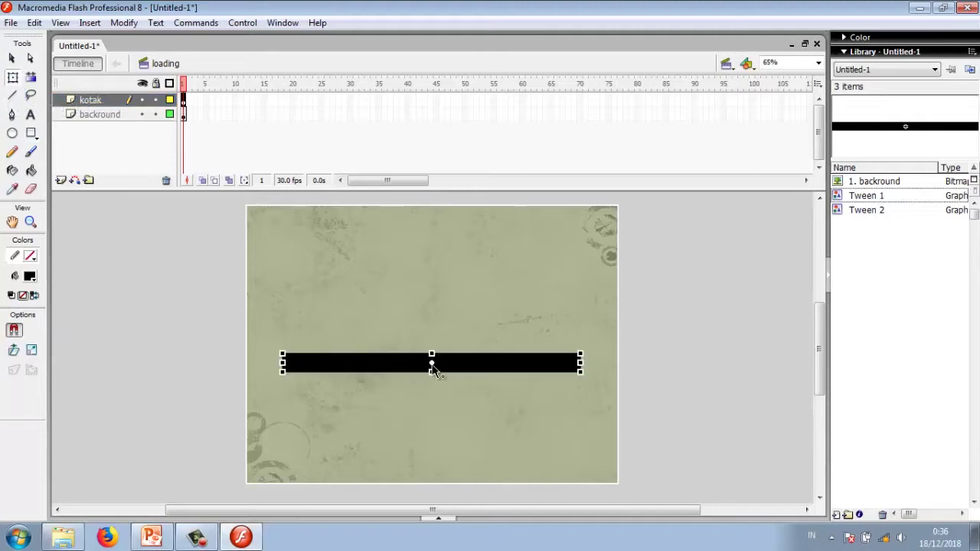
left_click_drag(427, 365, 358, 371)
left_click_drag(292, 380, 282, 363)
left_click_drag(583, 362, 295, 365)
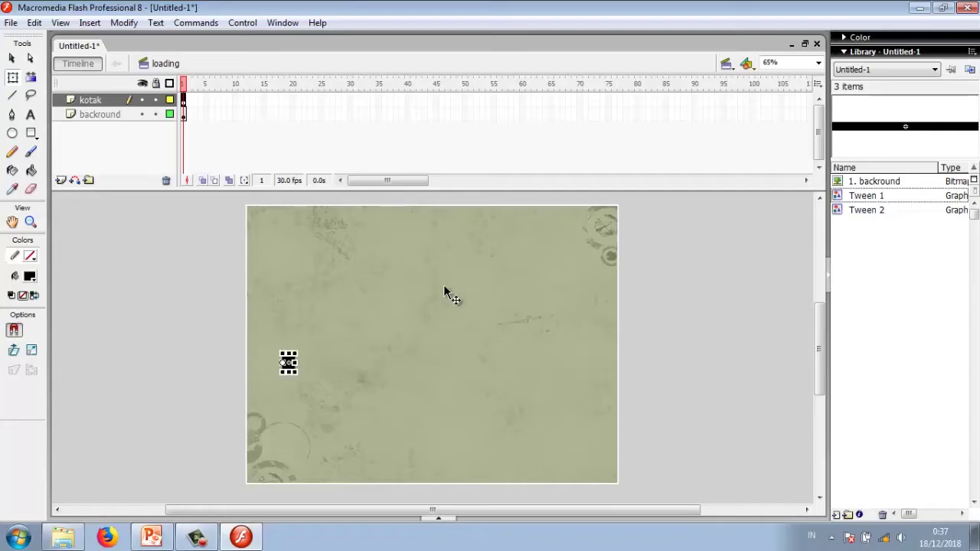
Step: Insert a keyframe at frame 80 of the kotak layer and stretch the block rightward there into a long bar
left_click(638, 99)
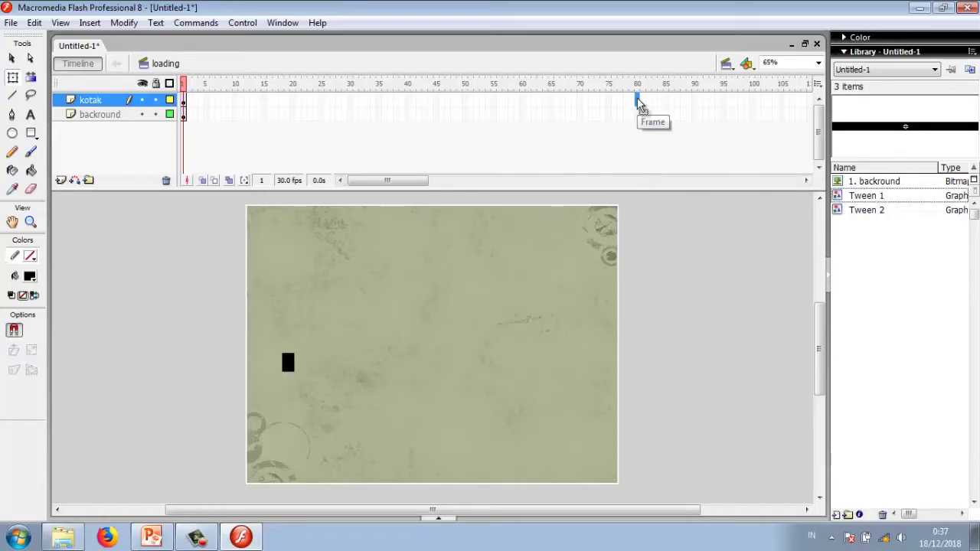
right_click(639, 100)
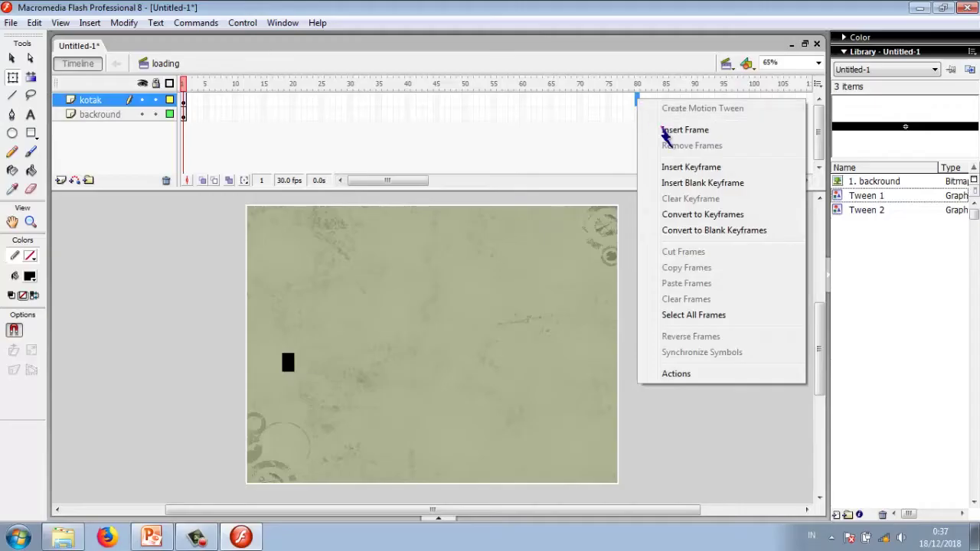
left_click(687, 170)
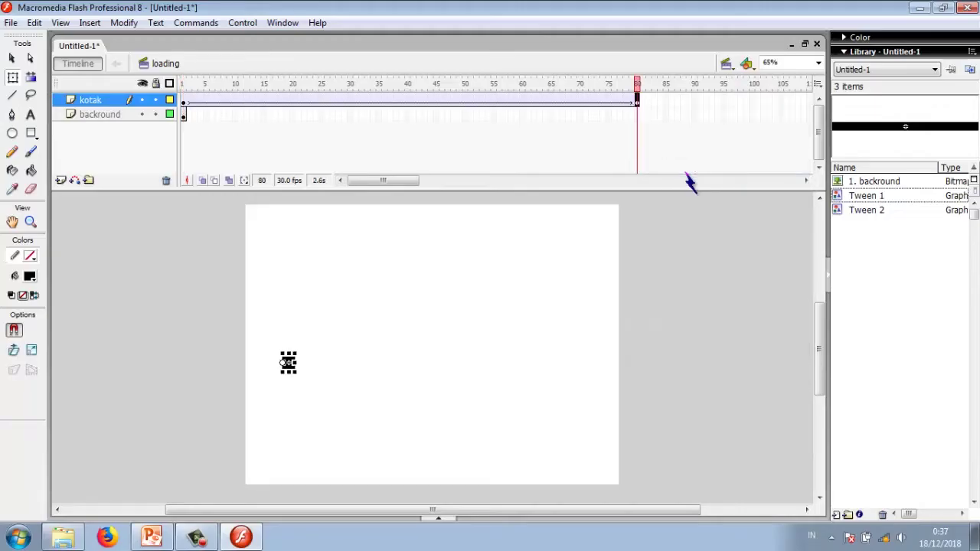
left_click(637, 101)
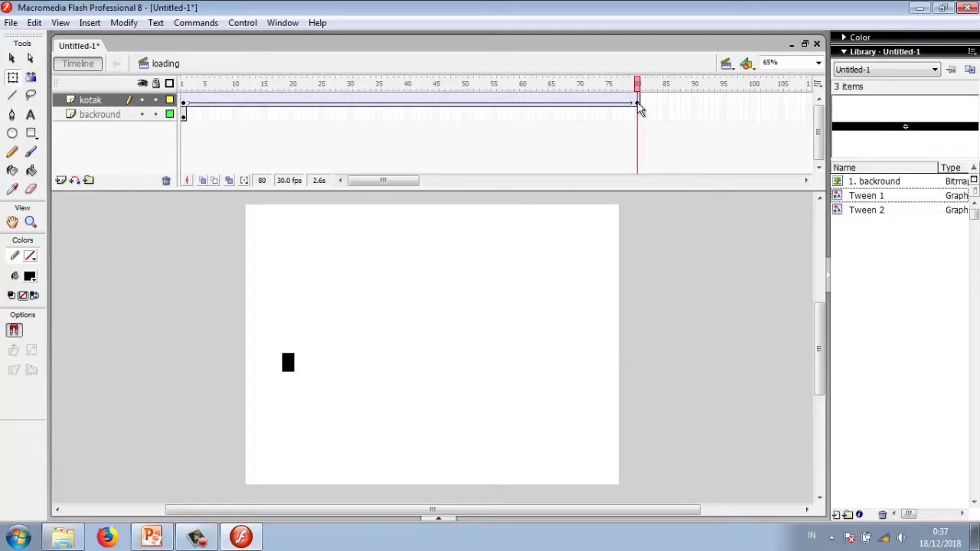
left_click(289, 366)
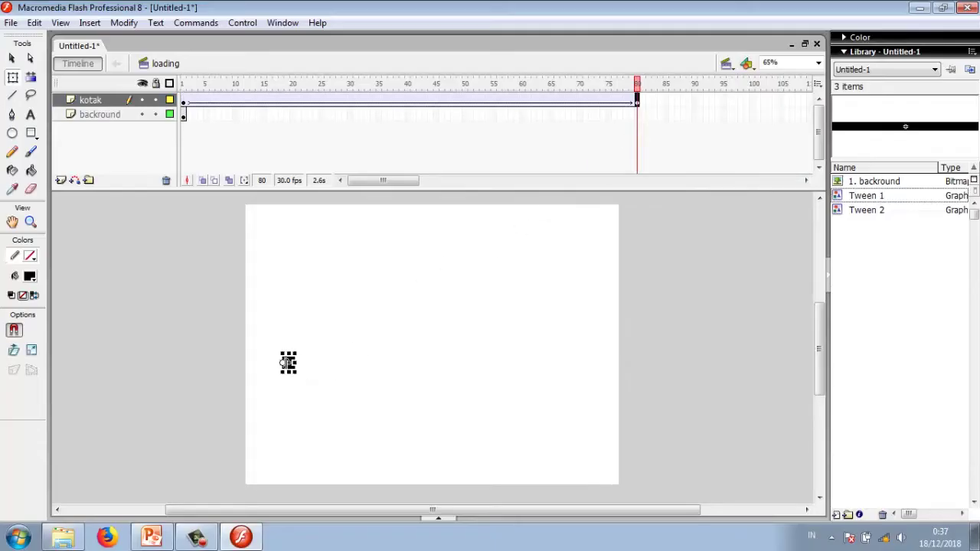
left_click_drag(297, 363, 576, 358)
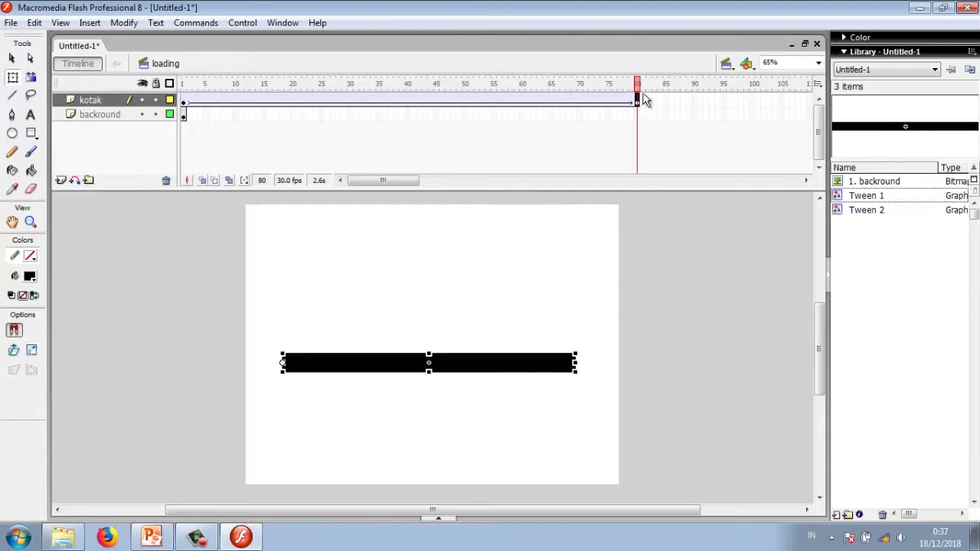
left_click_drag(640, 90, 640, 126)
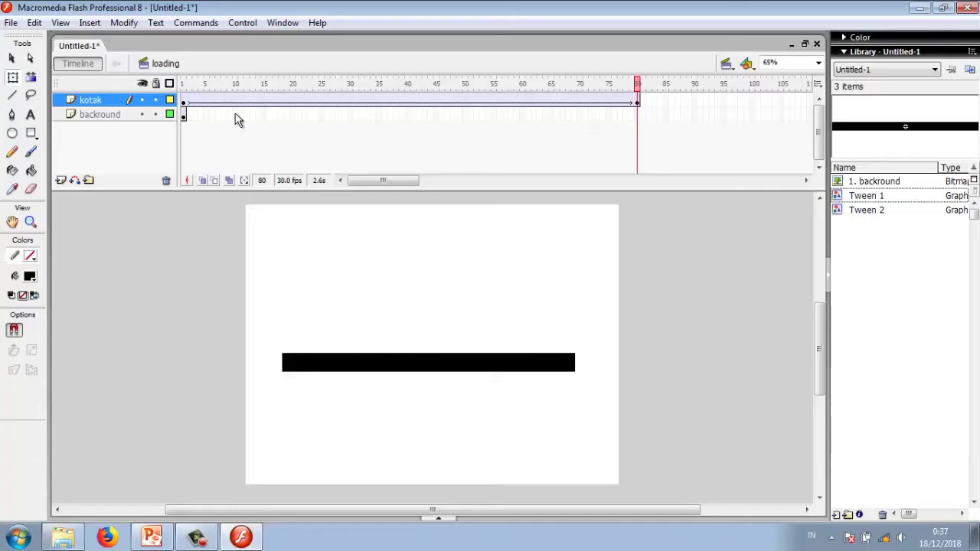
Step: Insert a keyframe at frame 80 of the backround layer to extend the background along the bar animation
left_click(183, 116)
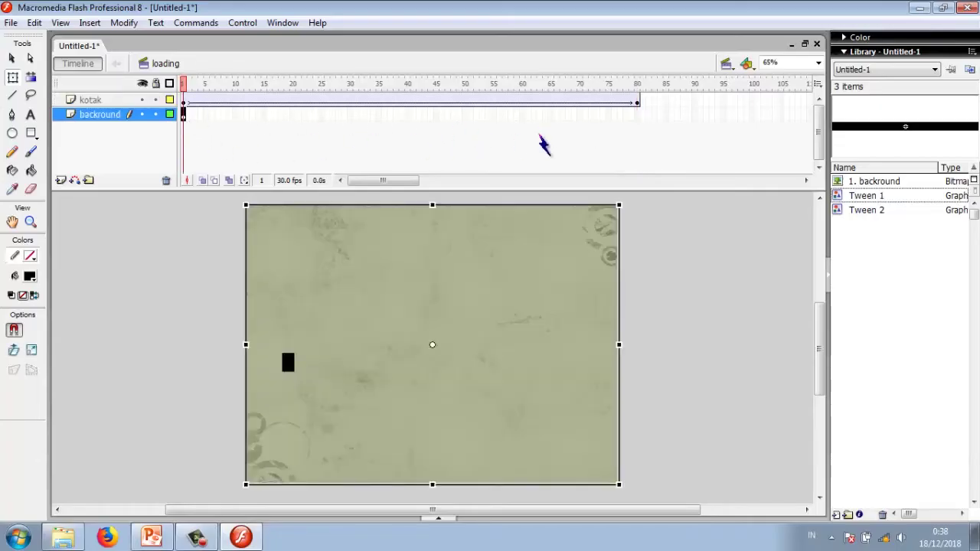
left_click(638, 116)
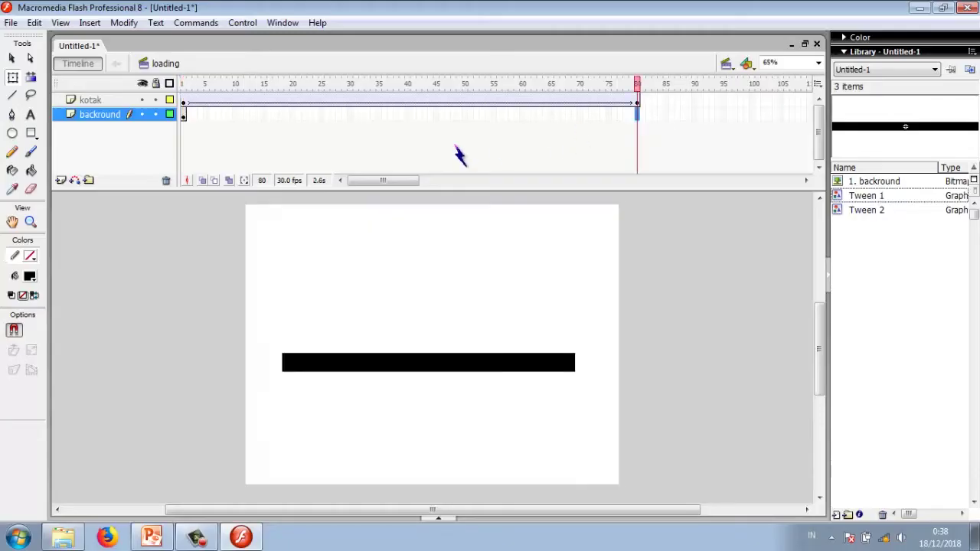
right_click(640, 117)
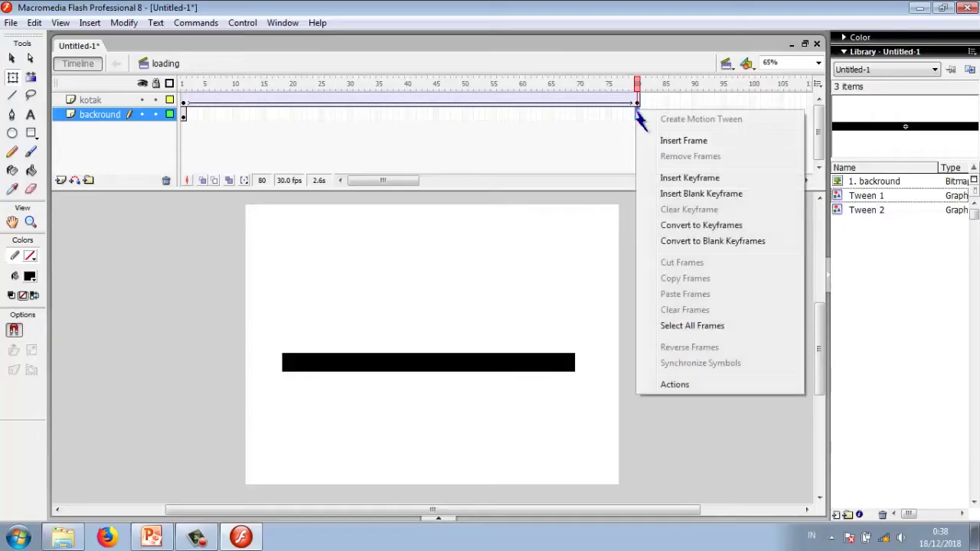
left_click(679, 181)
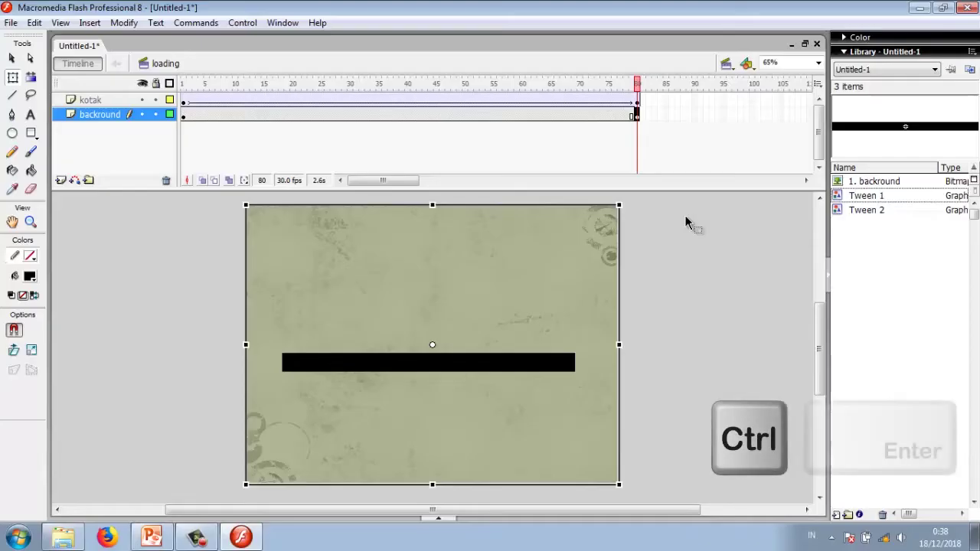
Step: Test the movie to preview the loading bar animation, close the preview and deselect the background
key("ctrl+Return")
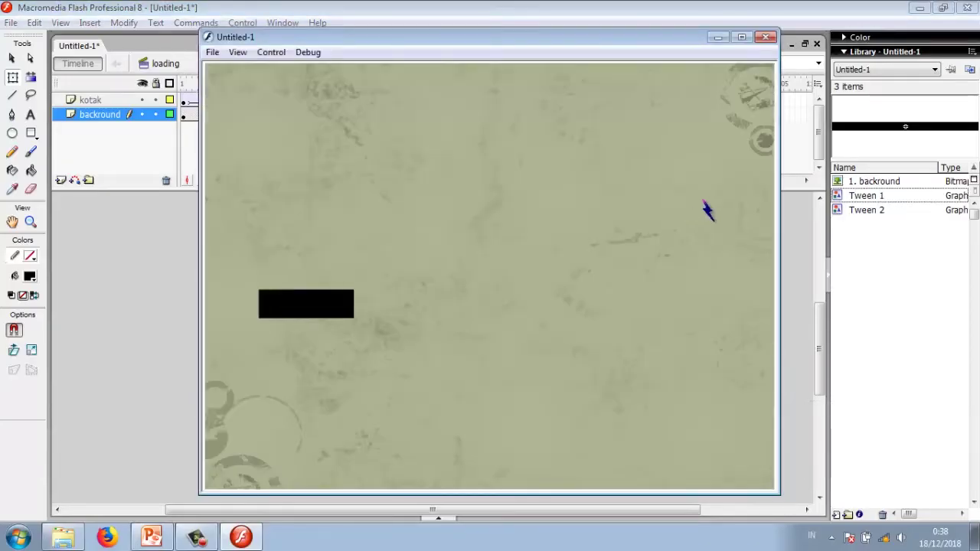
left_click(768, 39)
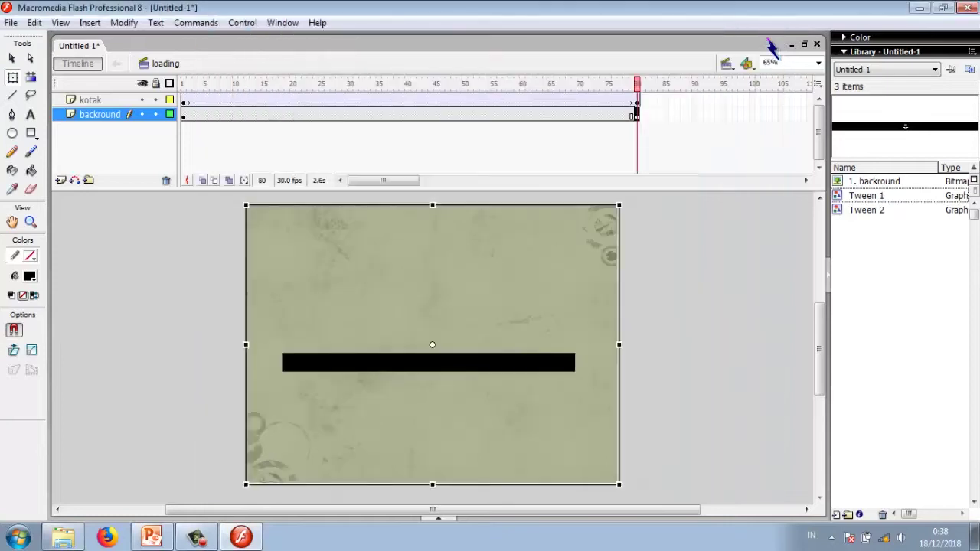
left_click(671, 221)
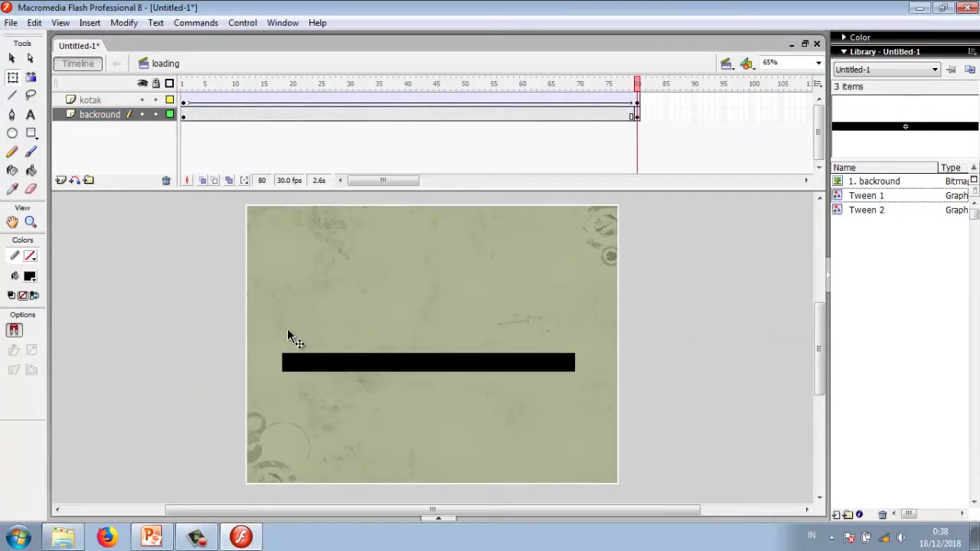
Step: Add a new layer named "loading" and move it above the kotak layer
left_click(60, 181)
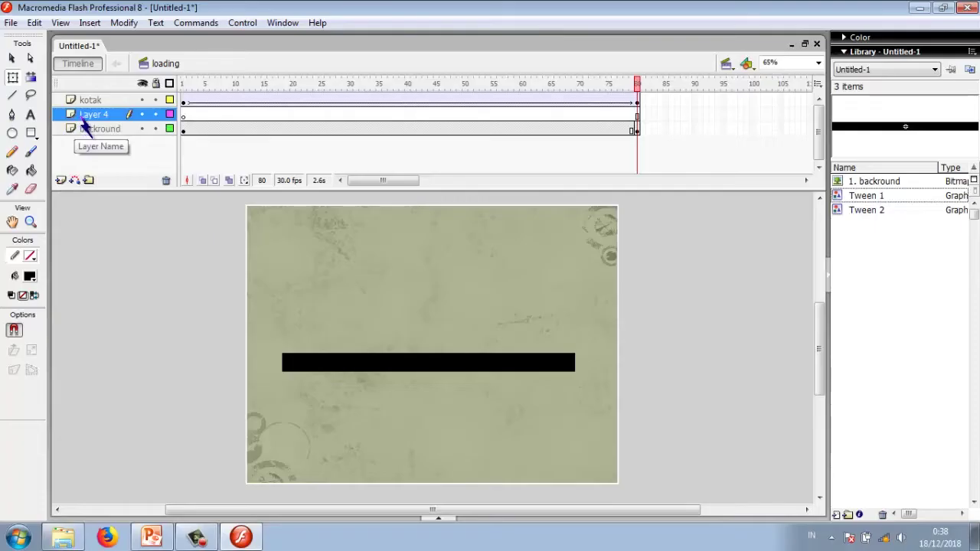
double_click(84, 115)
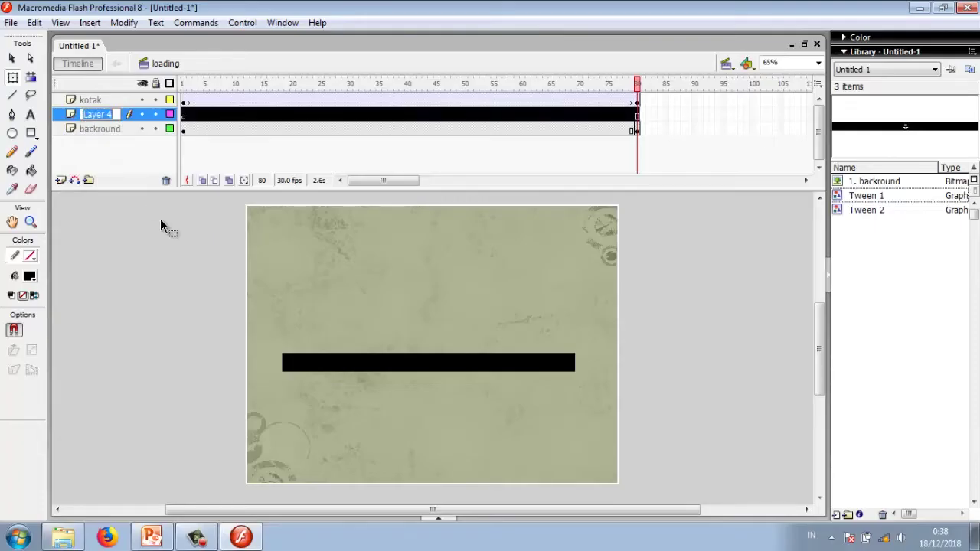
type("loading")
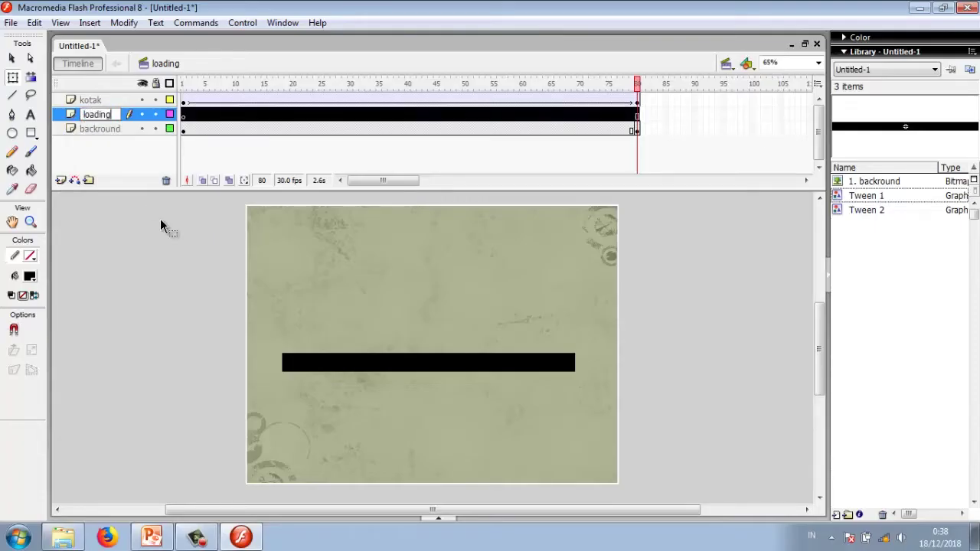
key("Return")
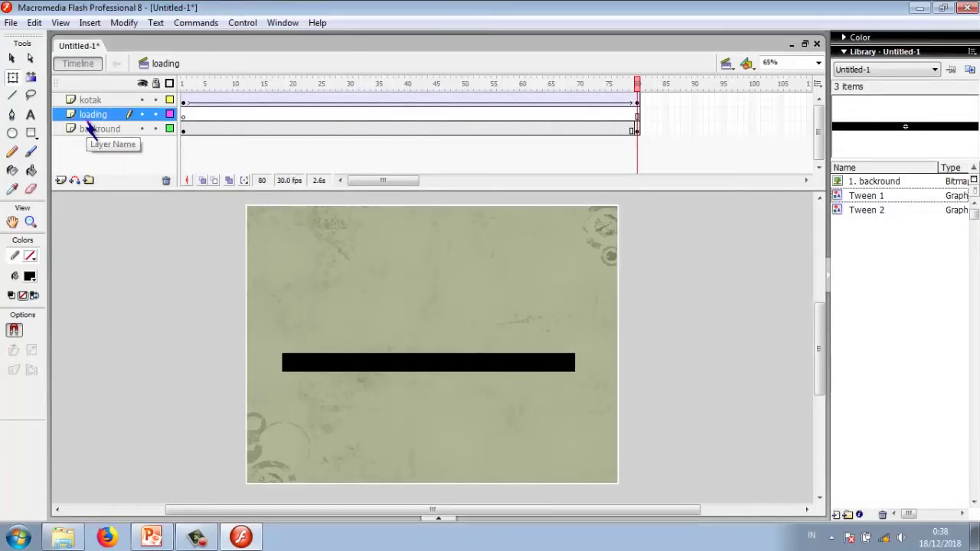
left_click_drag(86, 123, 90, 98)
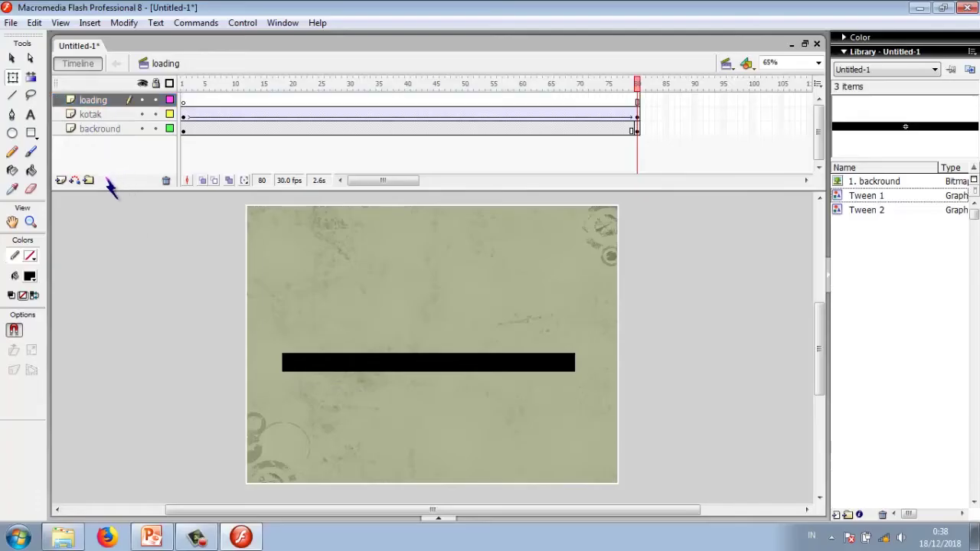
Step: Add the text "Loading" on the loading layer and position it just above the left end of the bar
left_click(32, 118)
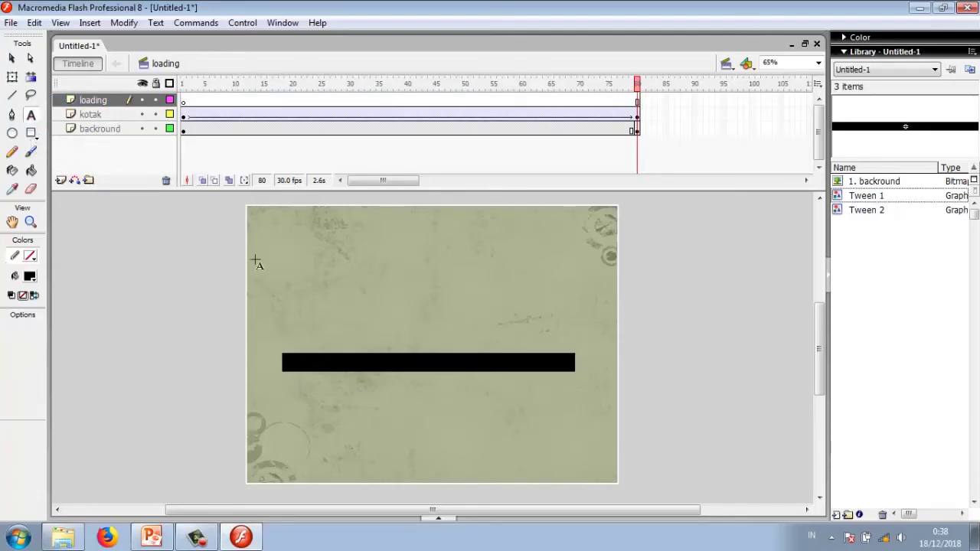
left_click(299, 317)
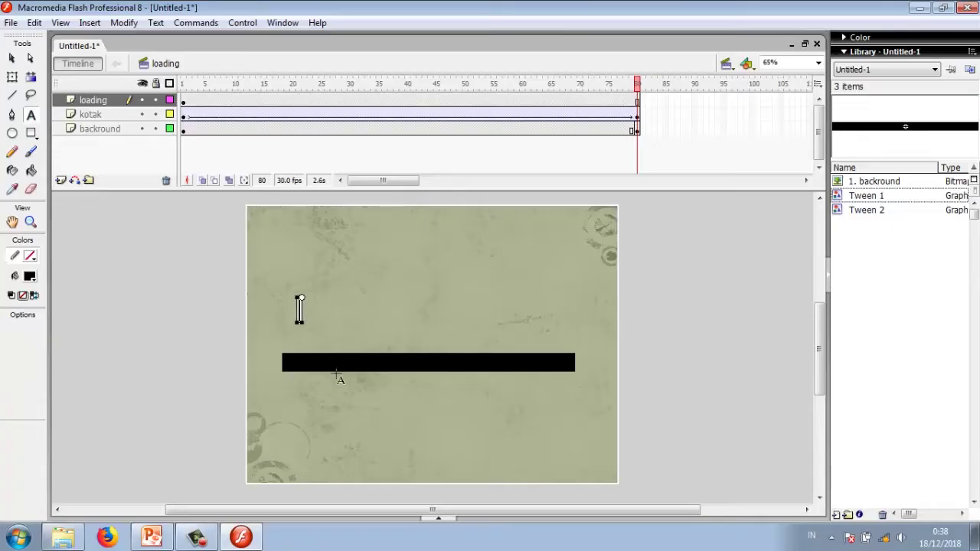
type("Loa")
type("d")
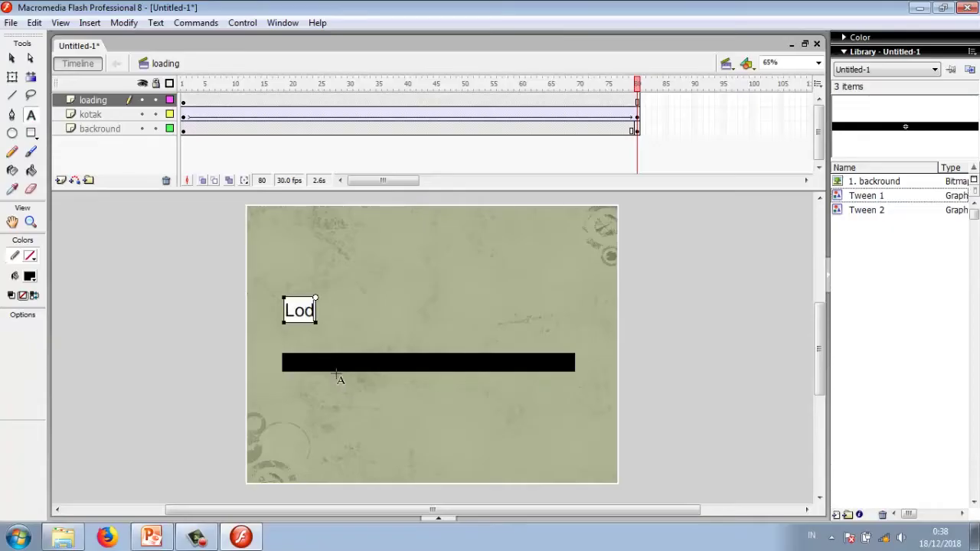
key("BackSpace")
type("ading")
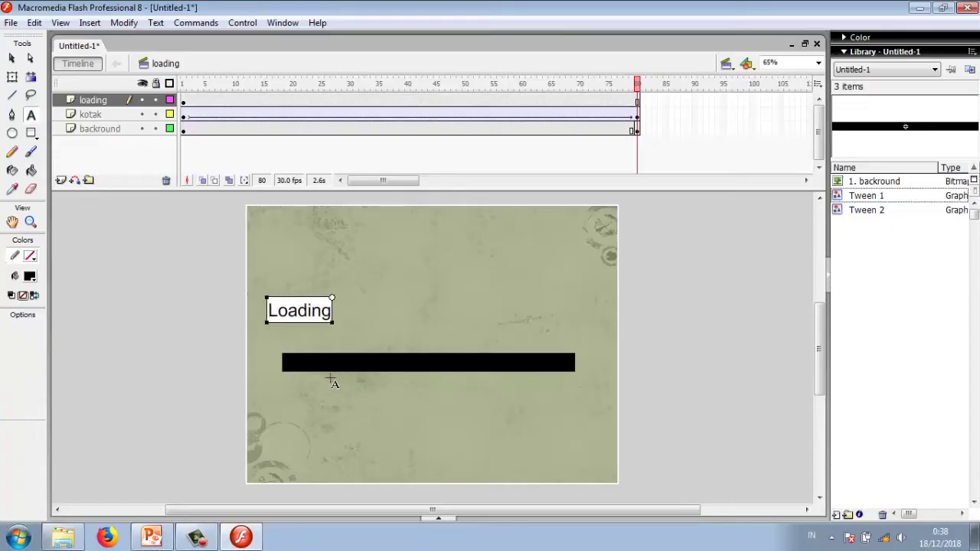
left_click(12, 60)
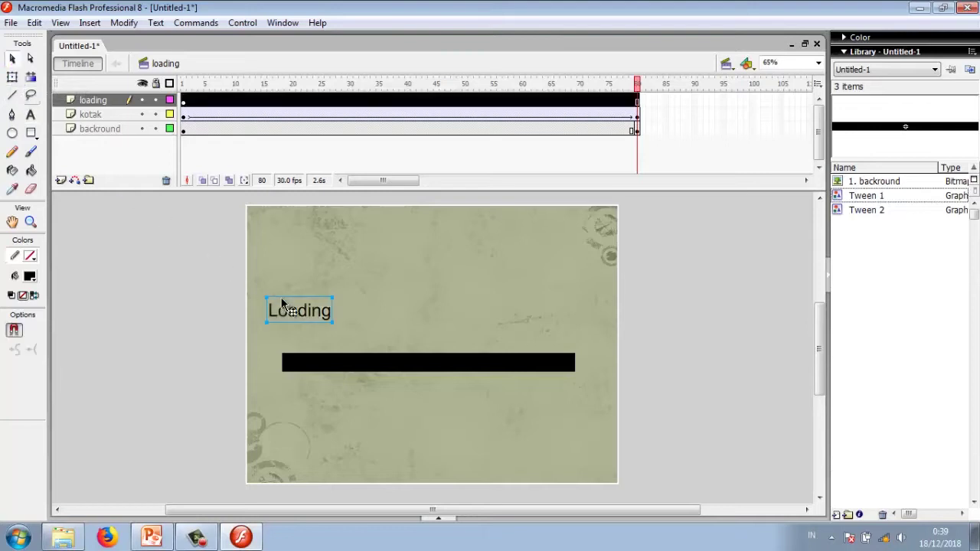
left_click_drag(297, 314, 300, 317)
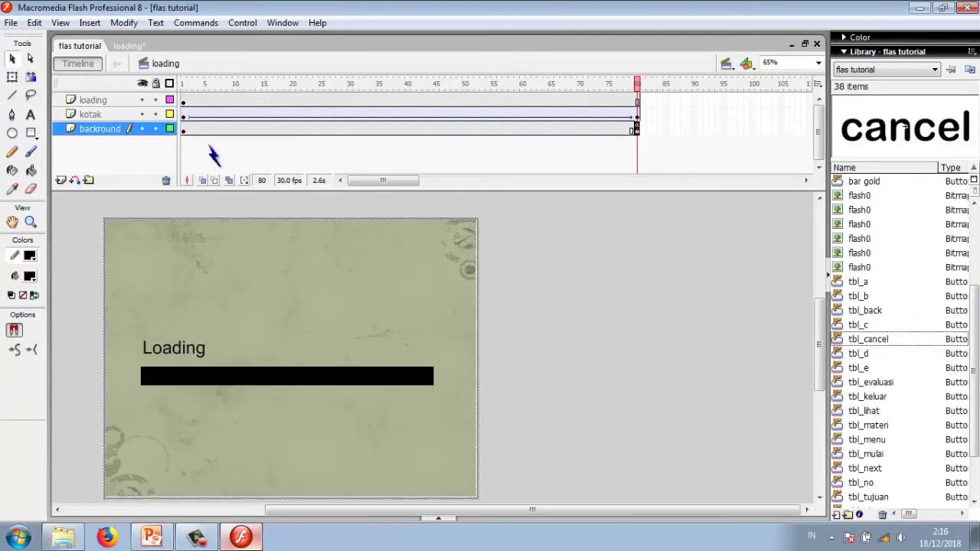
Step: Add the frame script fscommand("fullscreen",true); to frame 1 of the backround layer in the loading scene
left_click(184, 131)
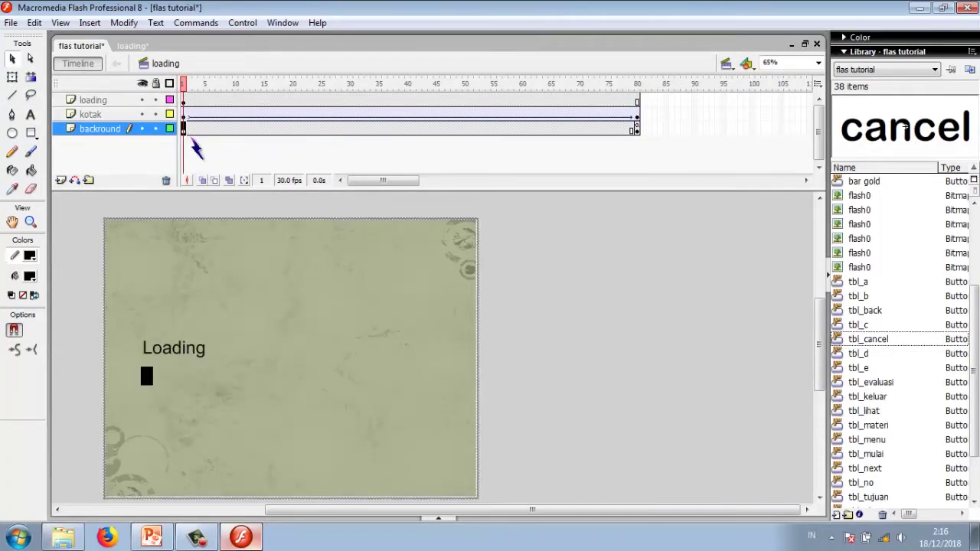
right_click(184, 133)
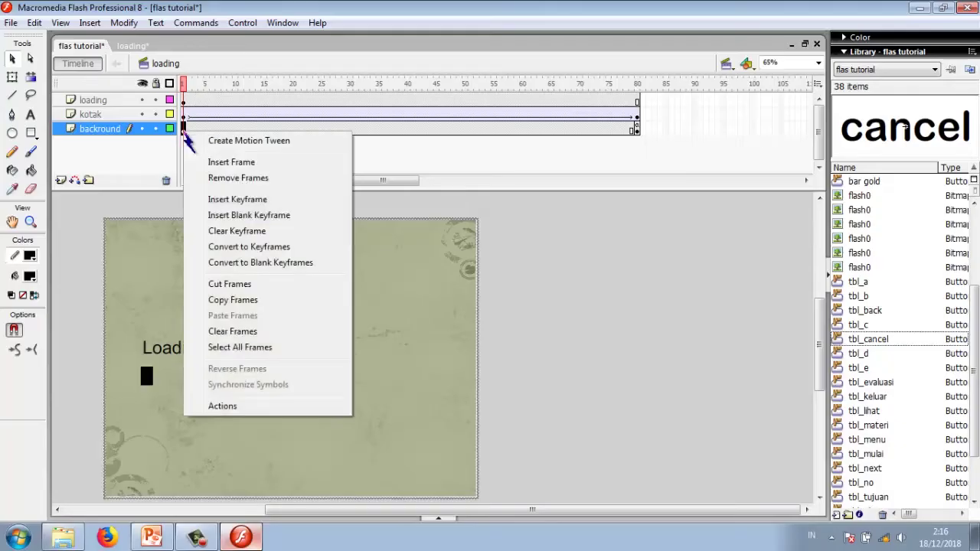
left_click(259, 406)
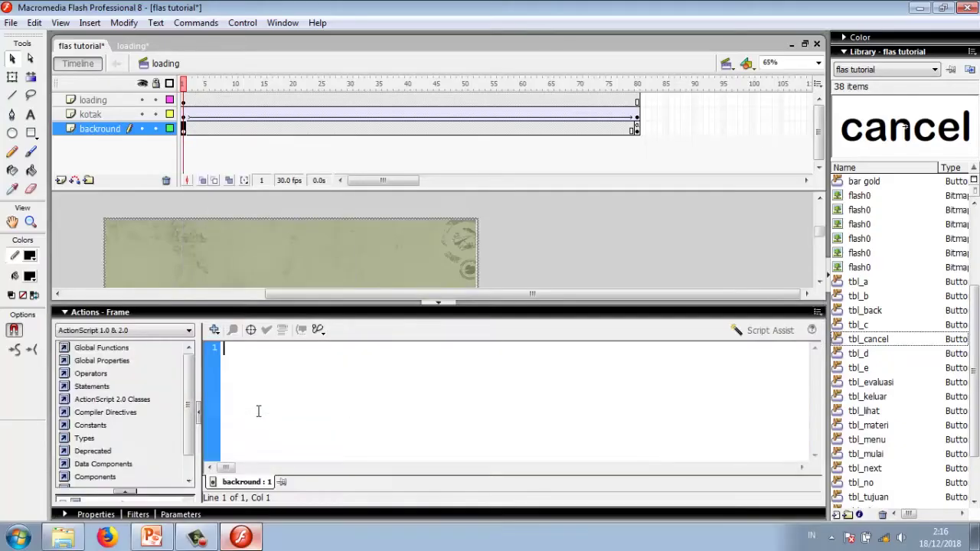
left_click(213, 331)
mouse_move(274, 153)
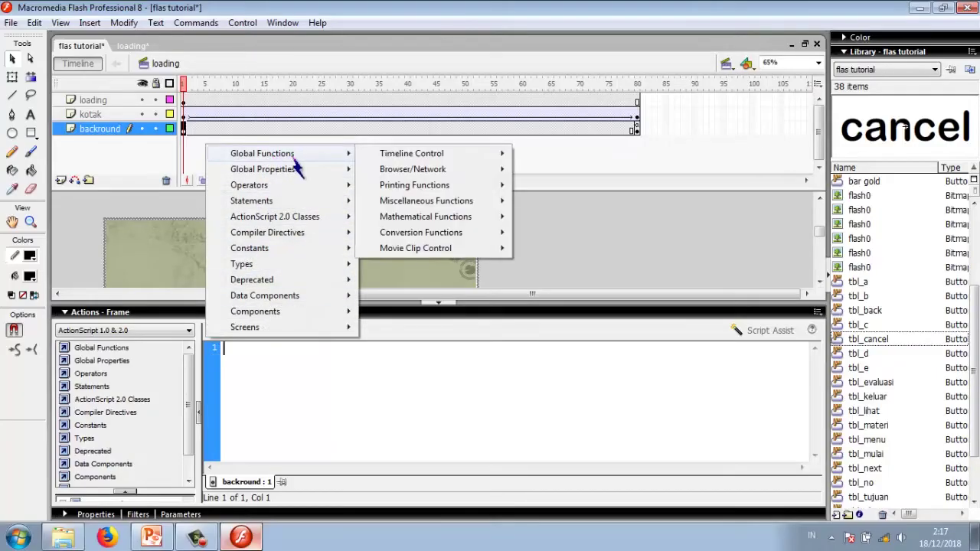
mouse_move(405, 171)
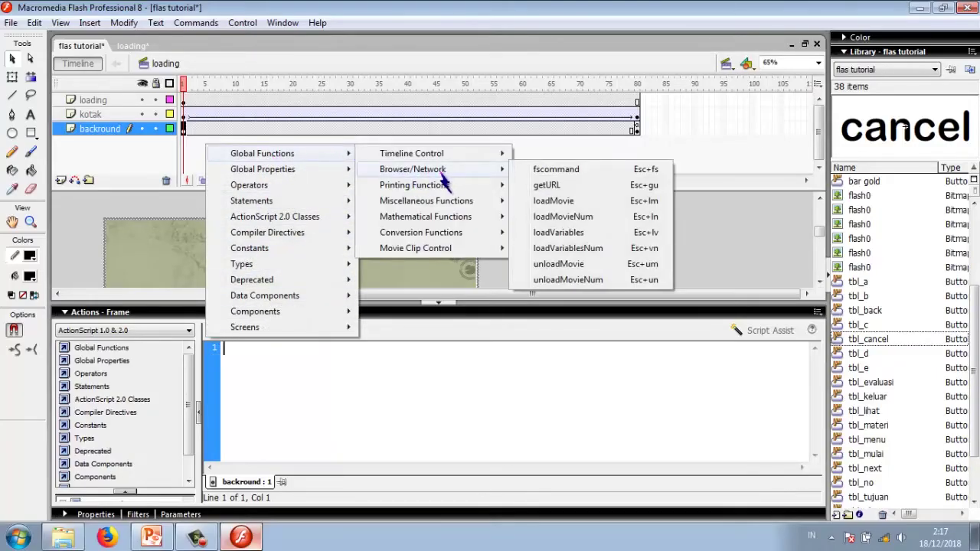
left_click(557, 175)
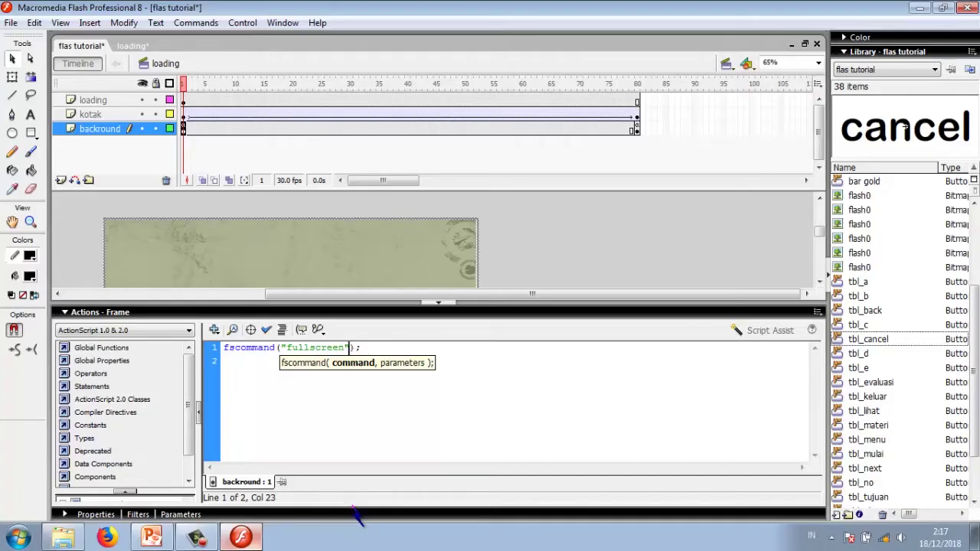
type(",t")
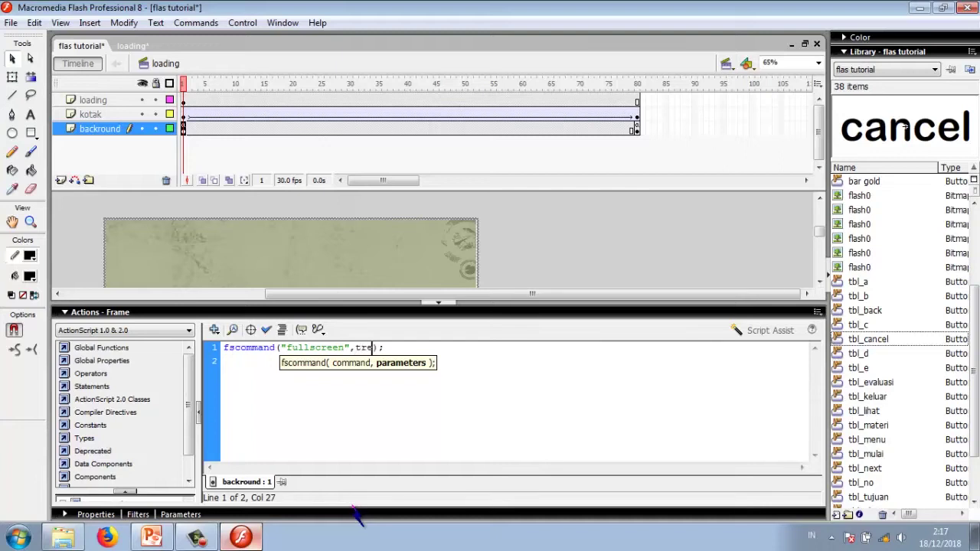
type("rue")
Step: Check the syntax of the fullscreen script and collapse the script editor
left_click(266, 330)
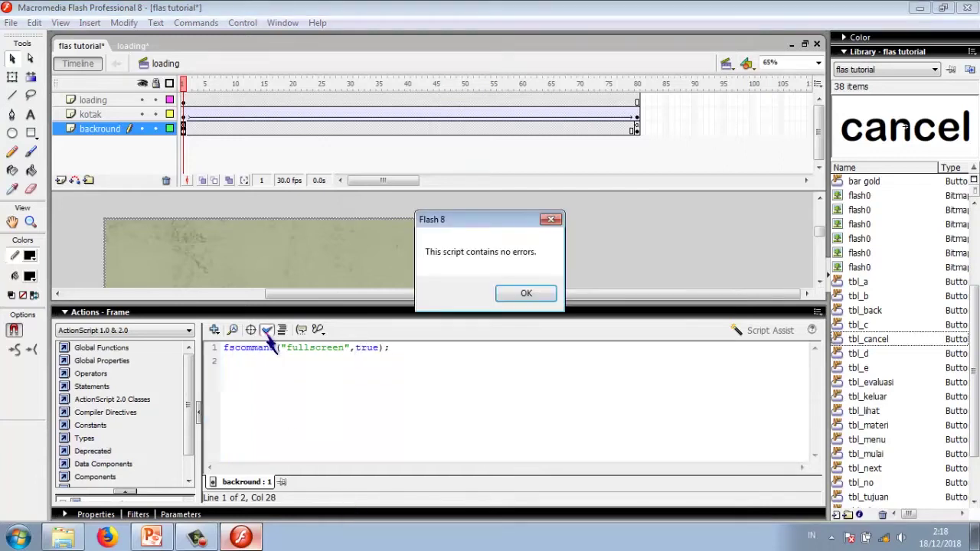
left_click(526, 294)
left_click(442, 304)
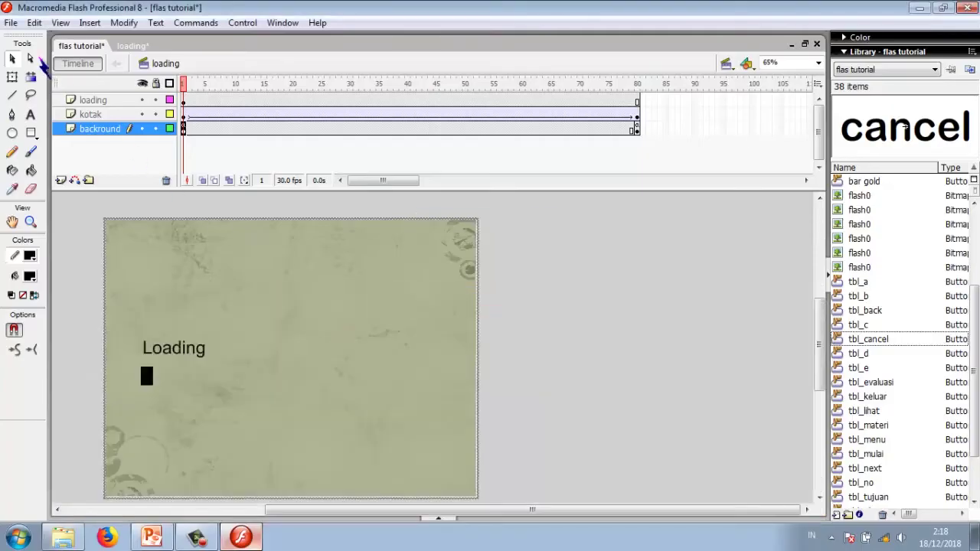
Step: Save the document and export it as a Flash movie named "jadi sudah" in the Bahan Tutorial folder
left_click(11, 22)
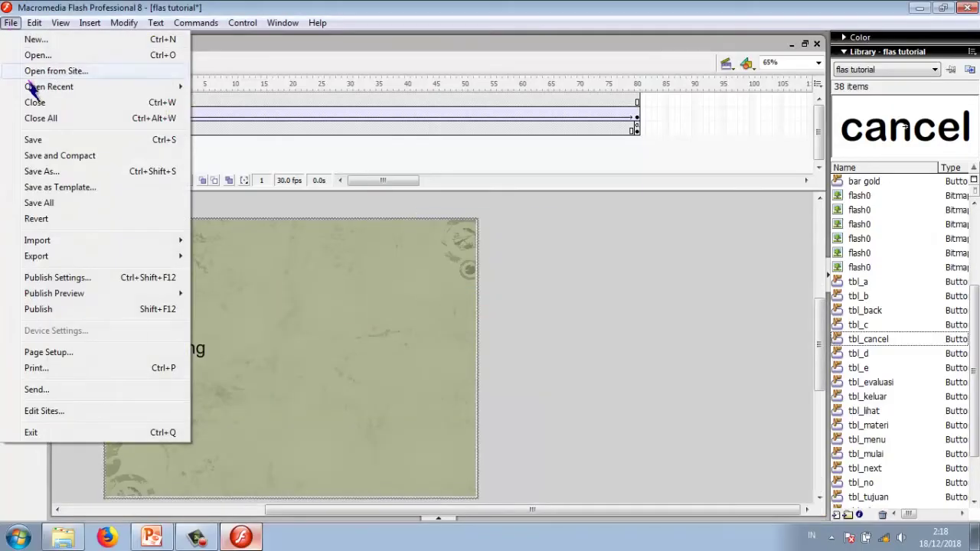
left_click(32, 140)
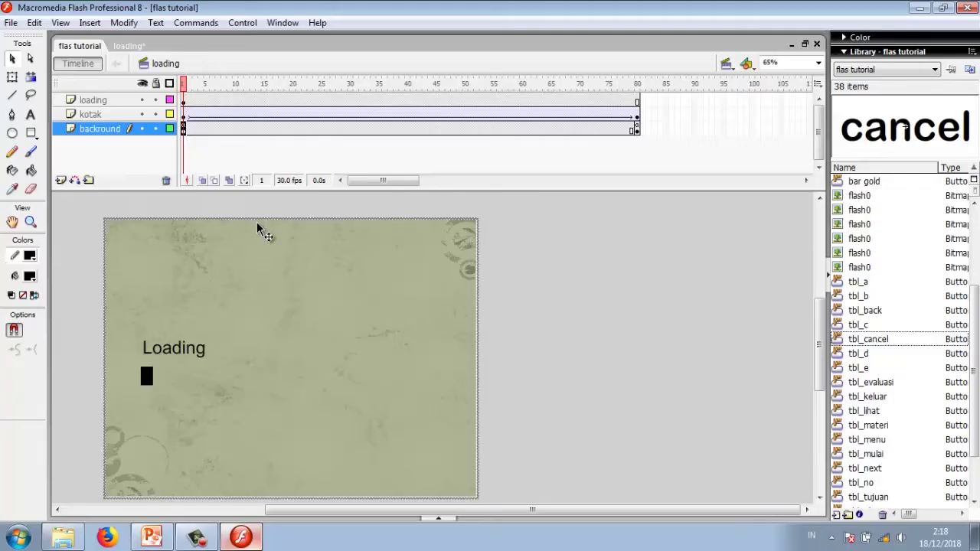
left_click(10, 23)
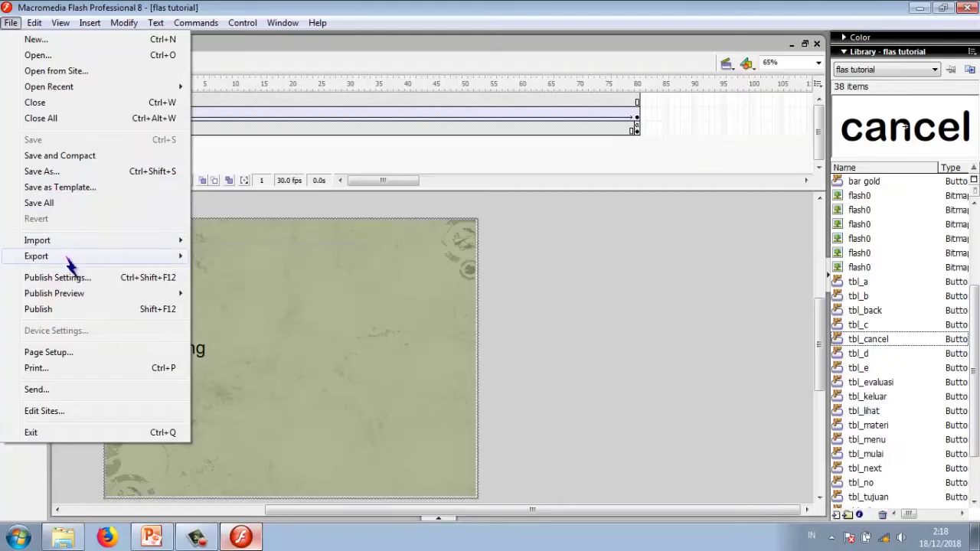
mouse_move(170, 256)
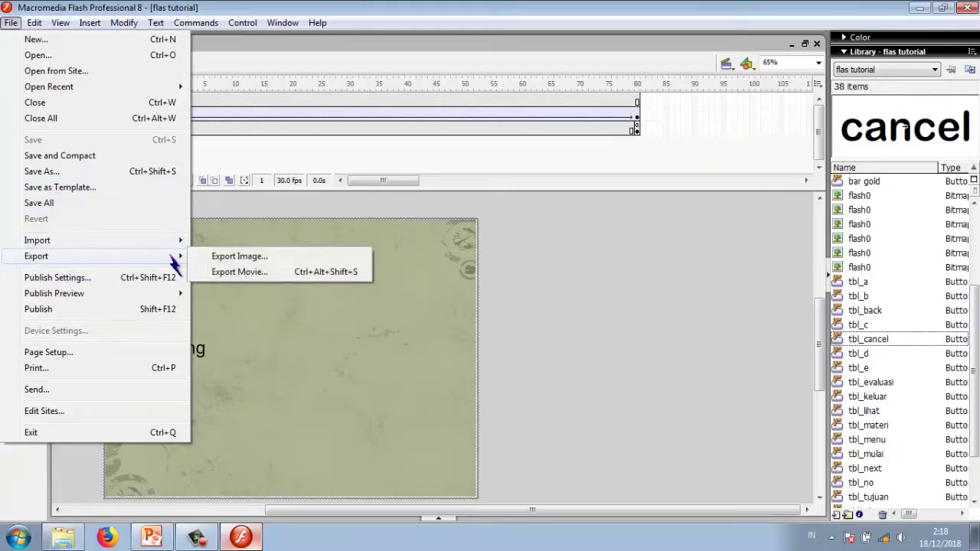
left_click(249, 275)
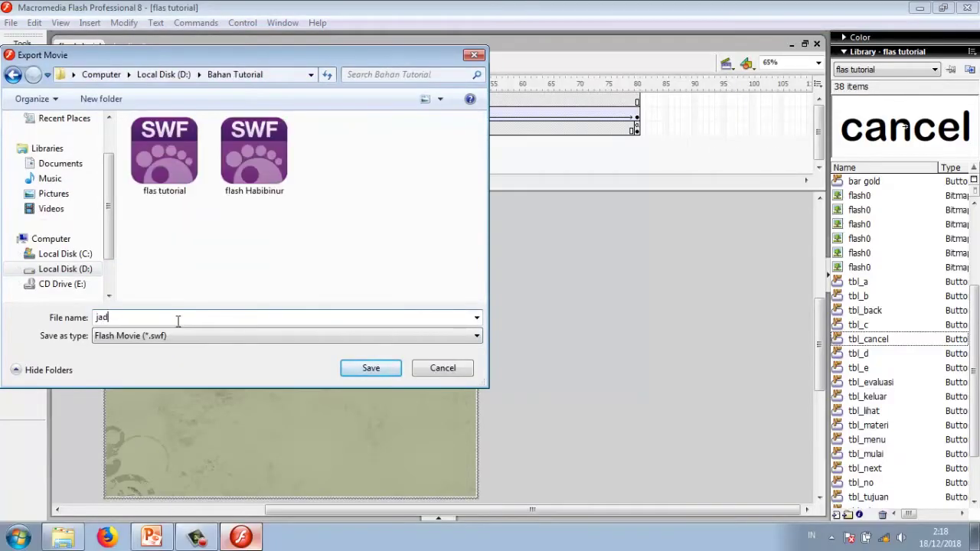
type("jadi sudah")
left_click(374, 371)
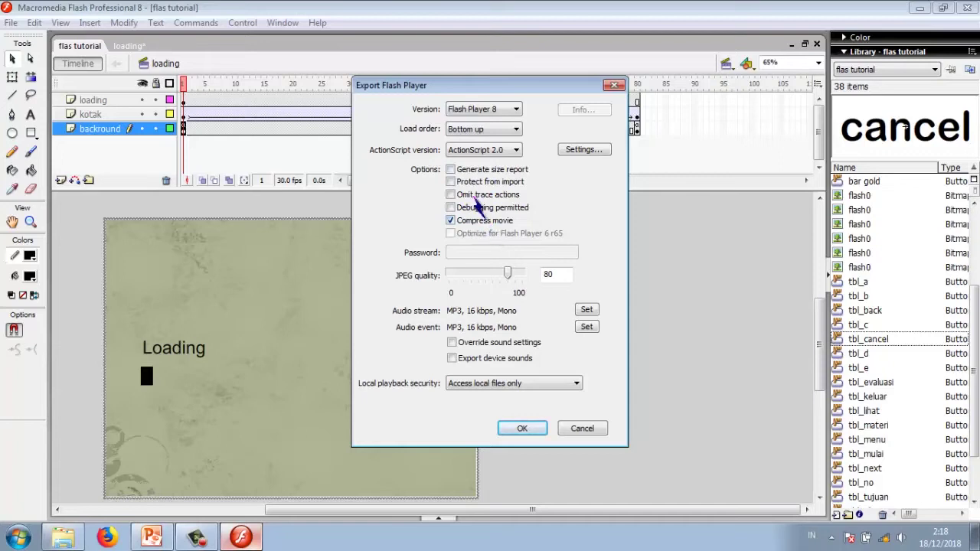
left_click(524, 429)
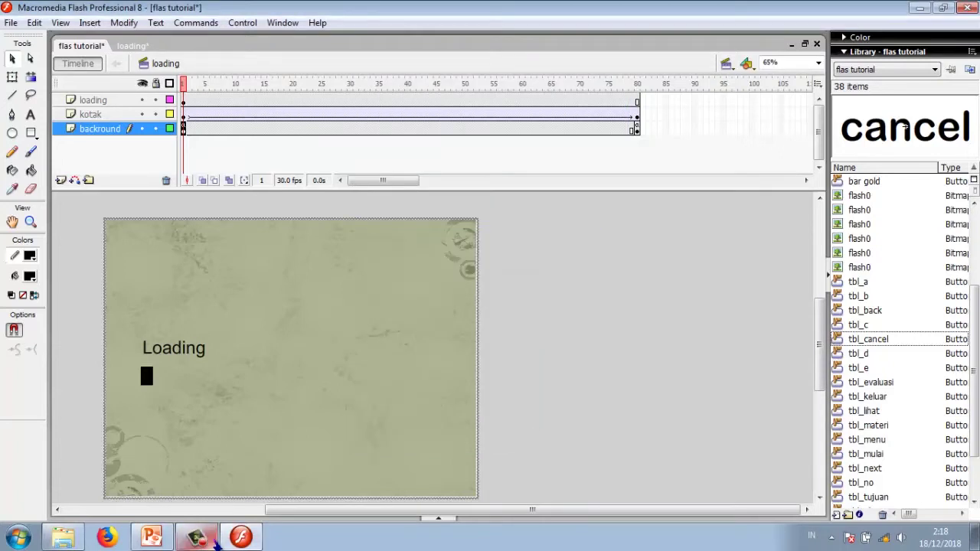
Step: Switch to Windows Explorer and open the exported "jadi sudah" movie with Macromedia Flash Player 8.0
left_click(62, 537)
right_click(258, 224)
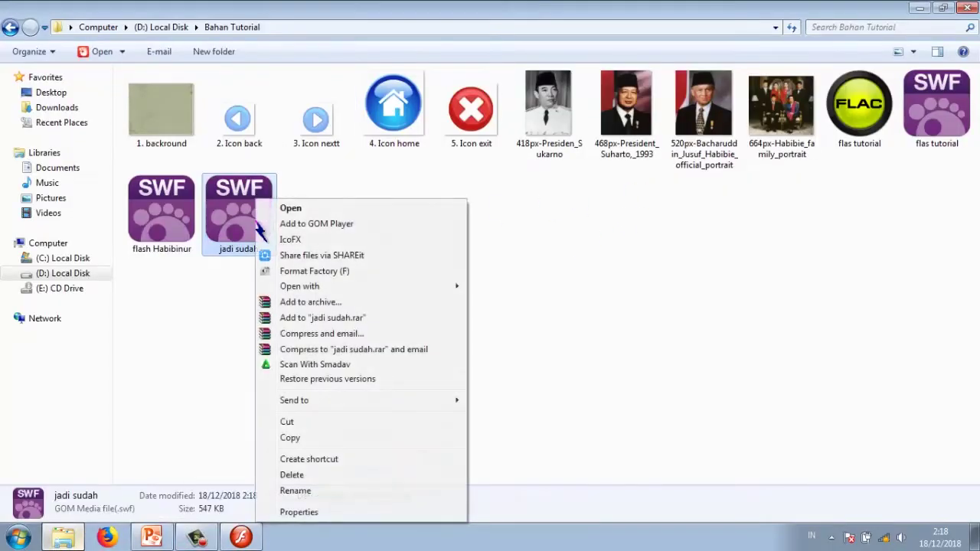
mouse_move(392, 288)
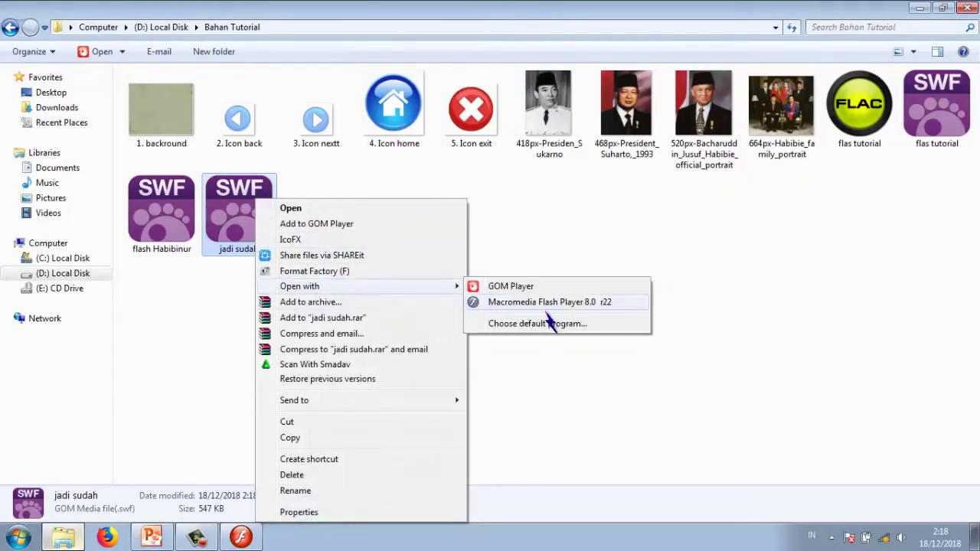
left_click(586, 303)
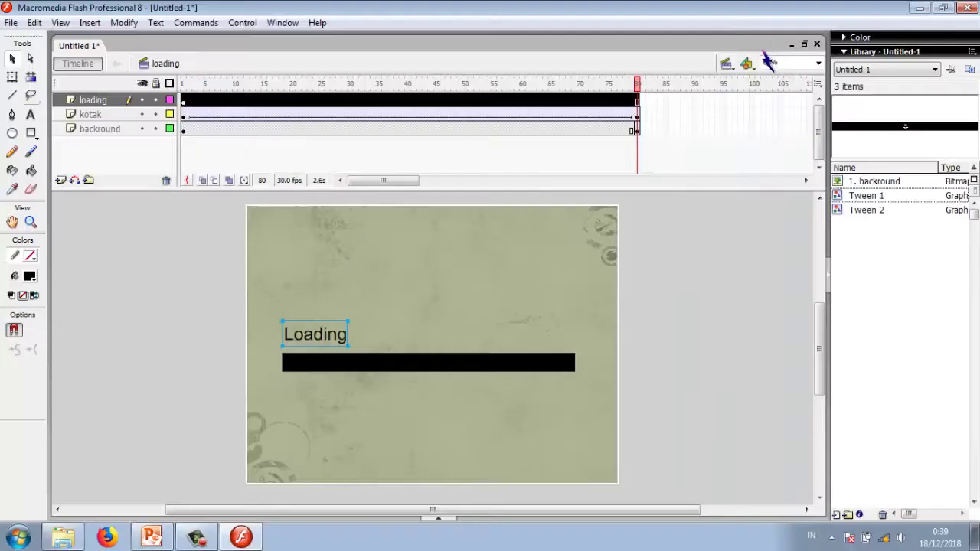
Step: Go to the menu scene and rename its Layer 1 to "backround"
left_click(726, 64)
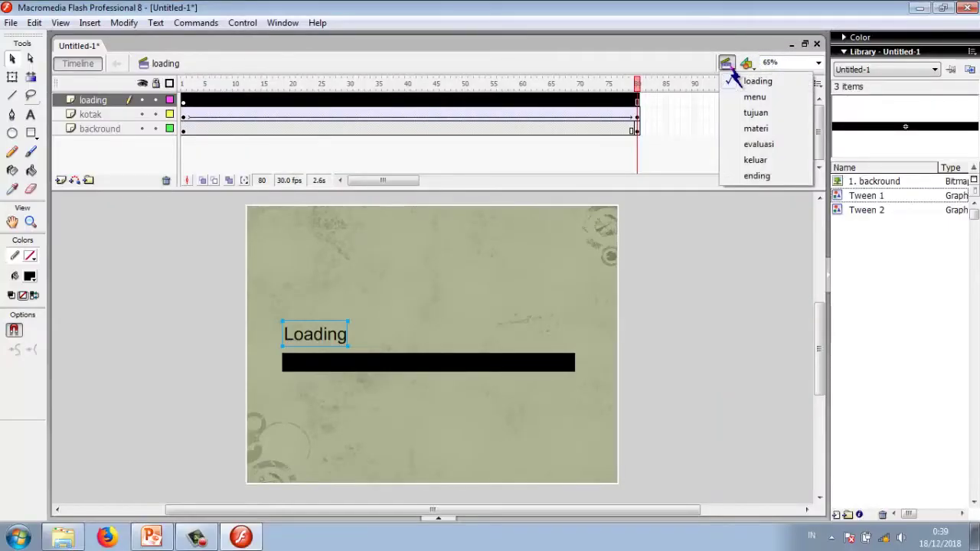
left_click(727, 64)
left_click(727, 65)
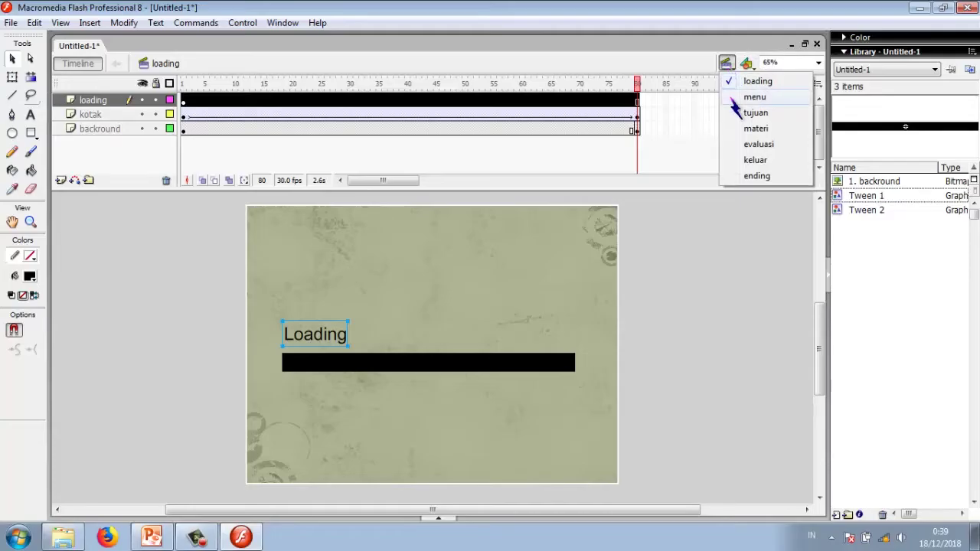
left_click(734, 98)
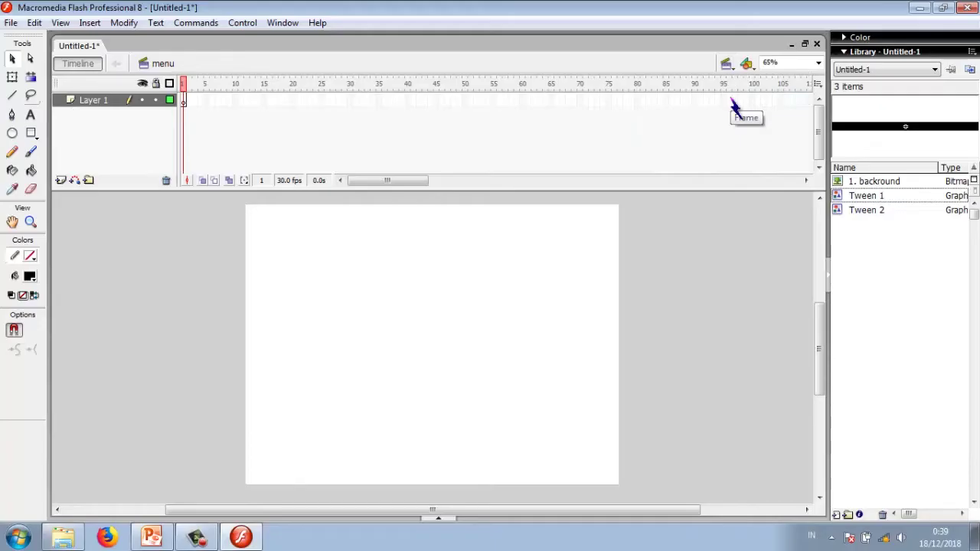
double_click(89, 104)
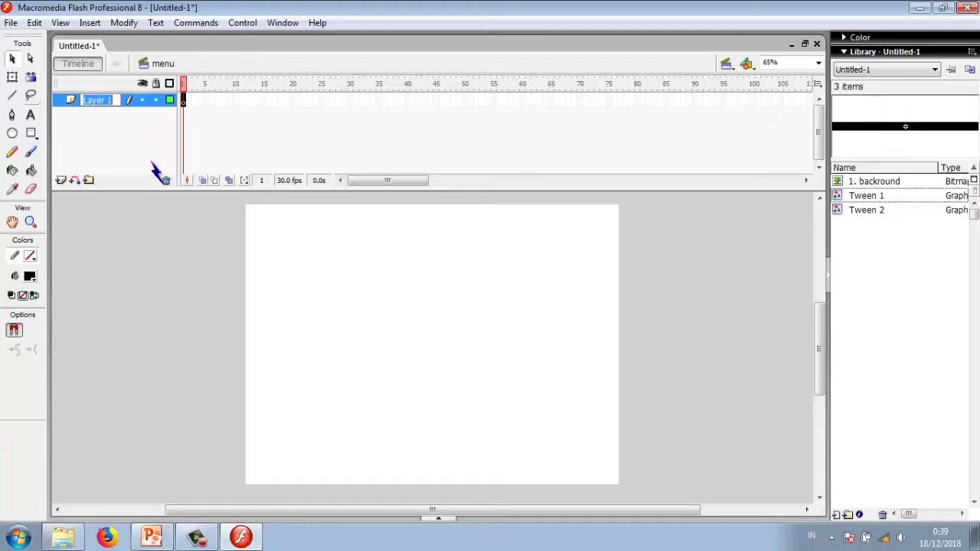
type("backround")
key("Return")
Step: Return to the loading scene and copy its background image
left_click(726, 63)
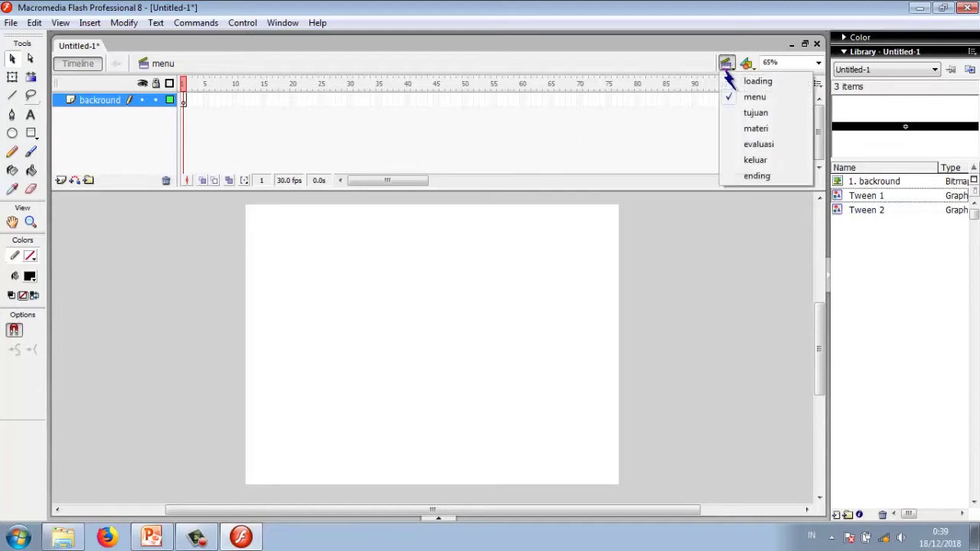
left_click(732, 82)
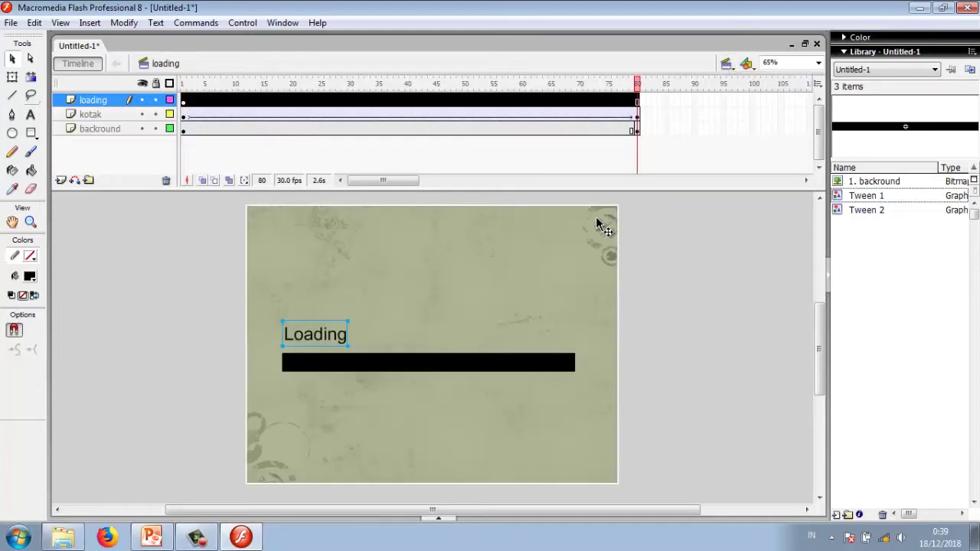
left_click(598, 222)
right_click(597, 222)
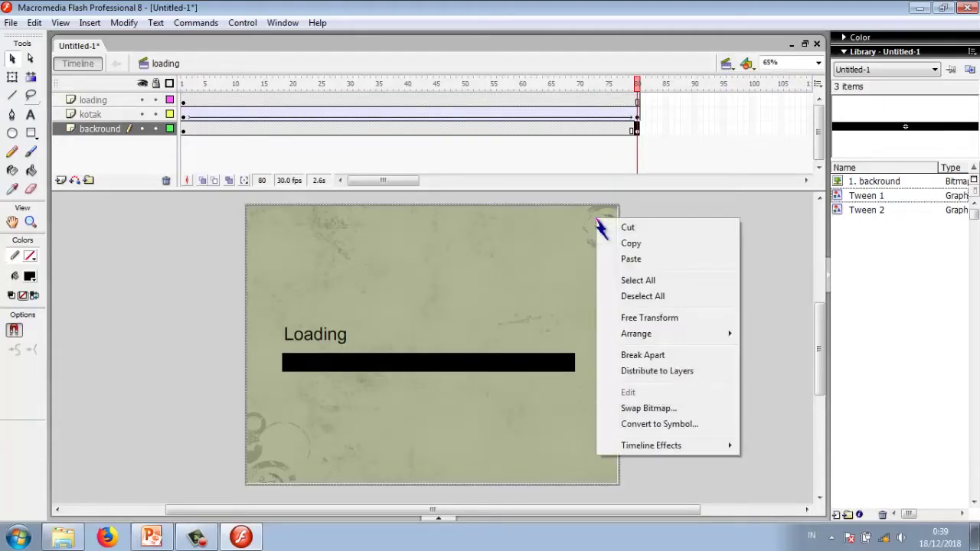
left_click(625, 242)
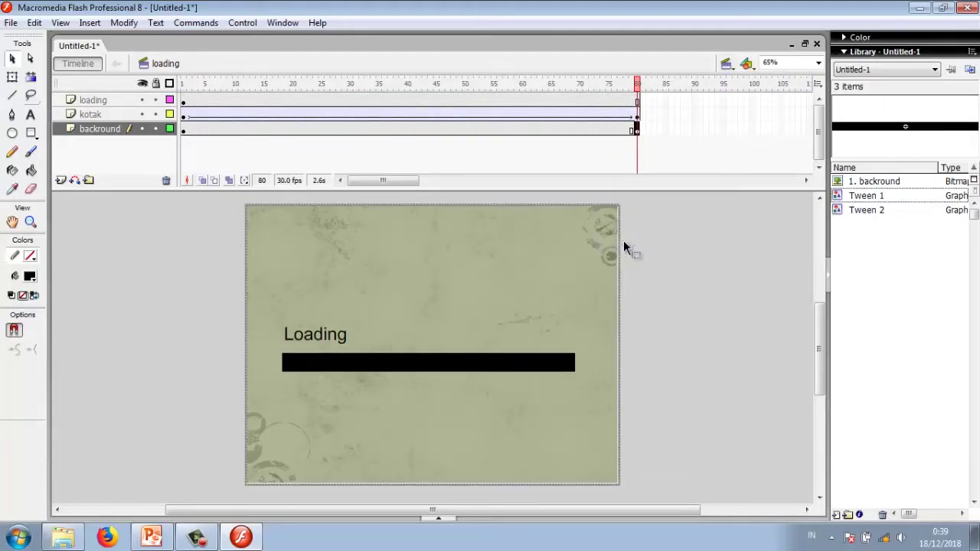
Step: Paste the copied background in place on the backround layer of the menu scene and deselect it
left_click(727, 64)
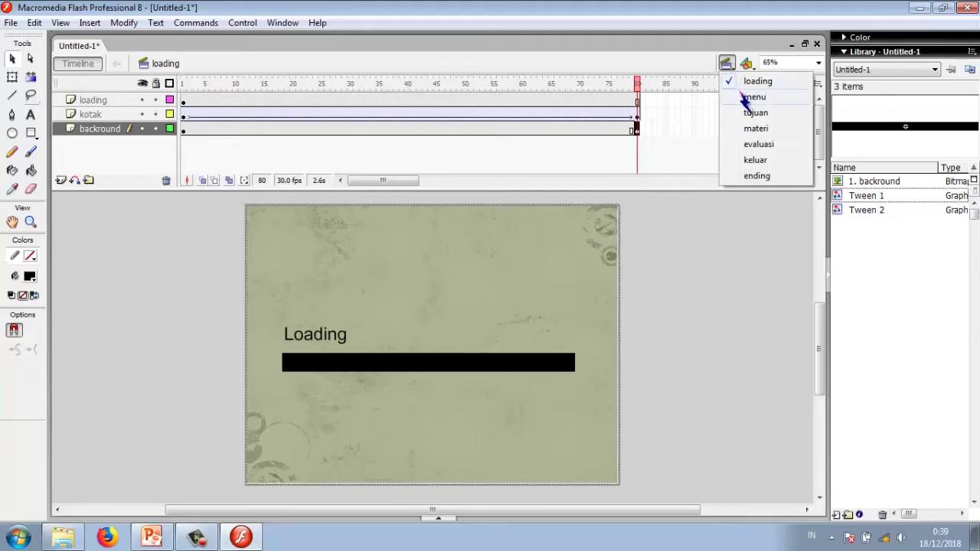
left_click(746, 98)
right_click(644, 213)
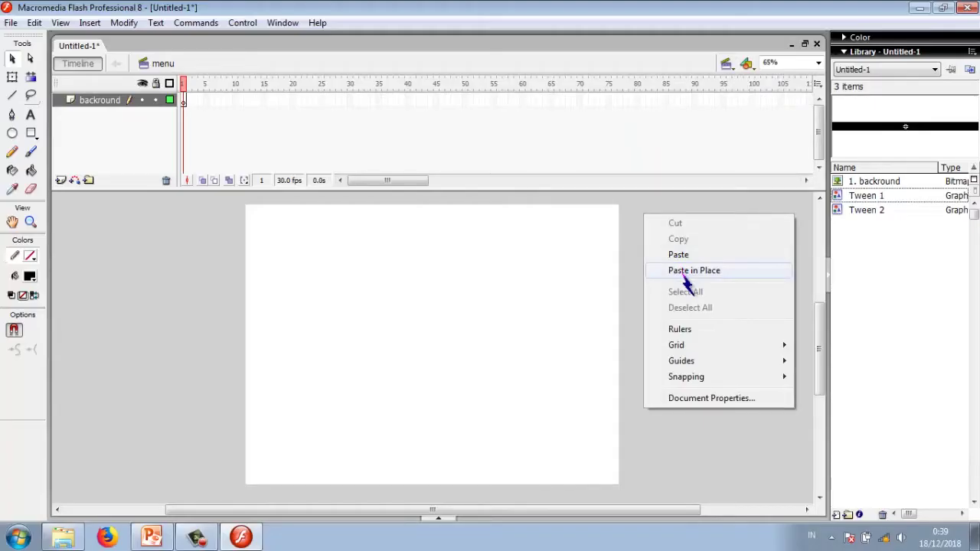
left_click(684, 274)
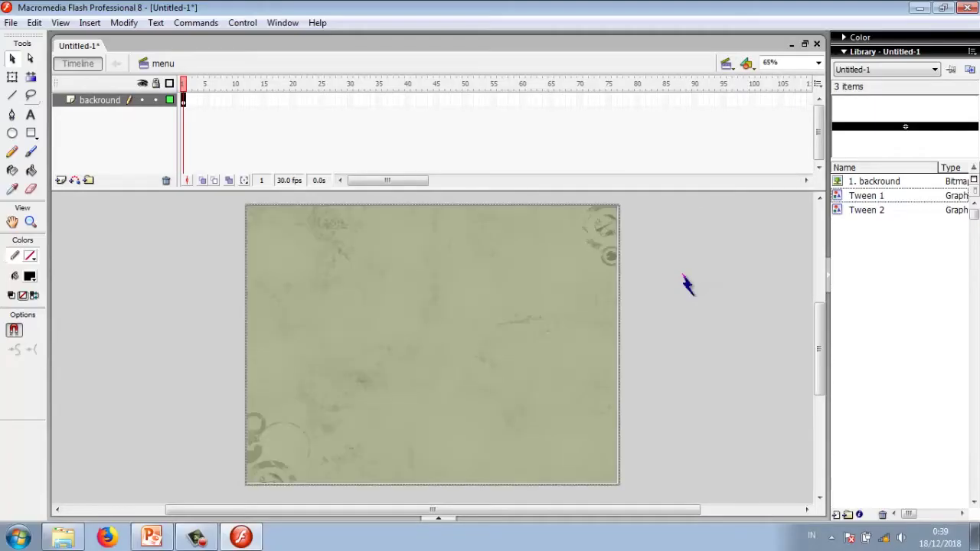
left_click(684, 276)
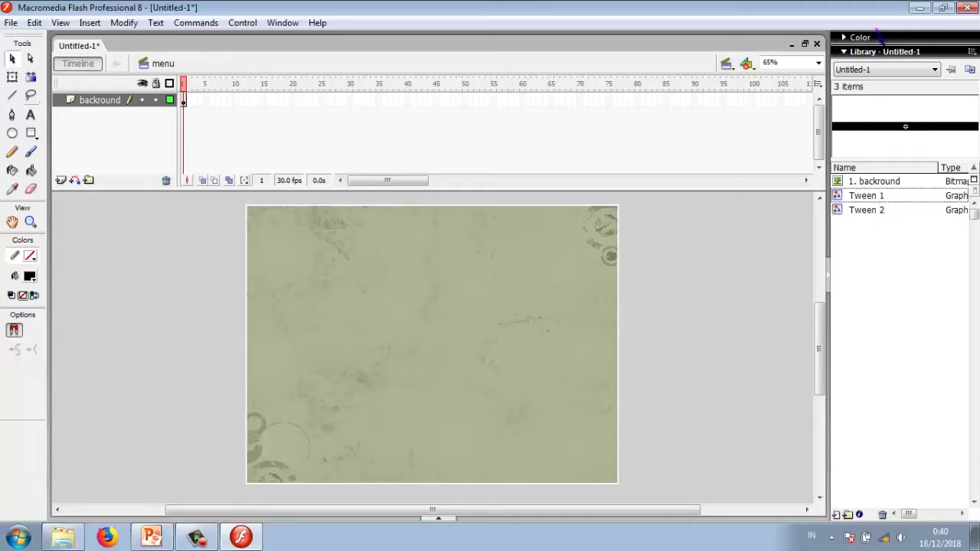
Step: Insert three new layers above the backround layer in the menu scene
left_click(727, 63)
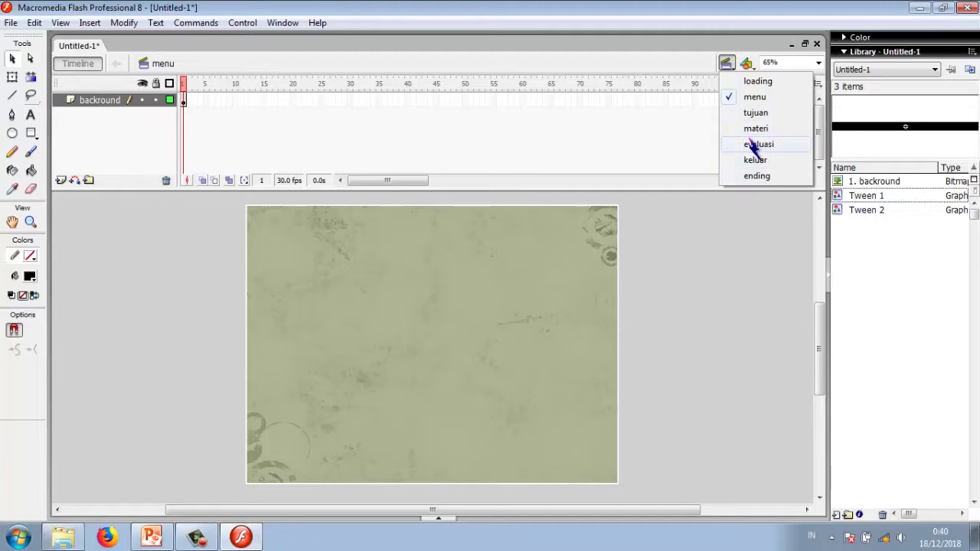
left_click(116, 198)
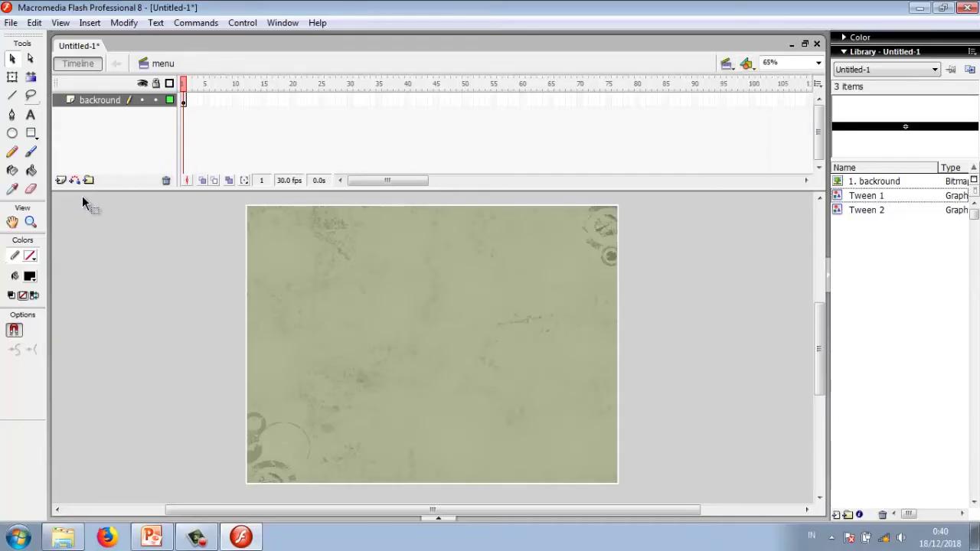
left_click(61, 181)
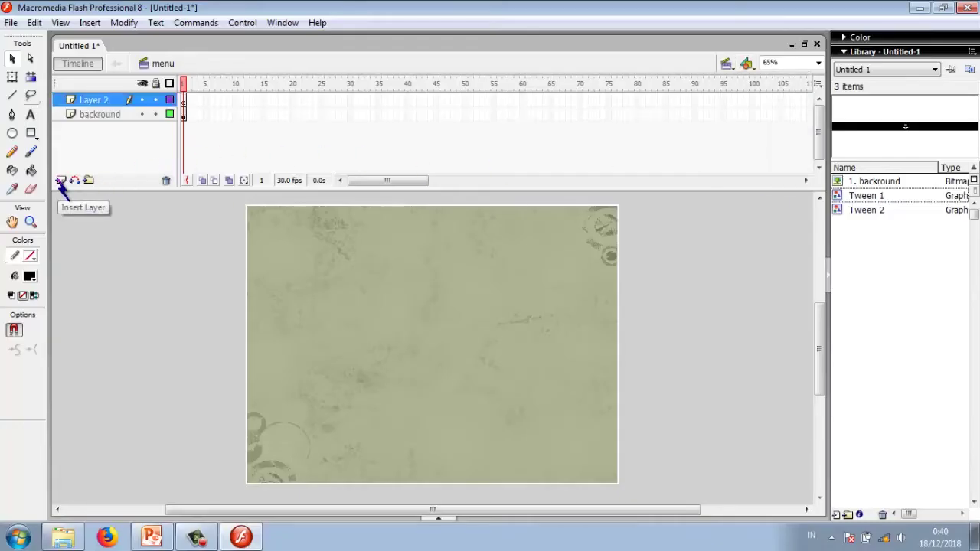
left_click(61, 181)
left_click(61, 181)
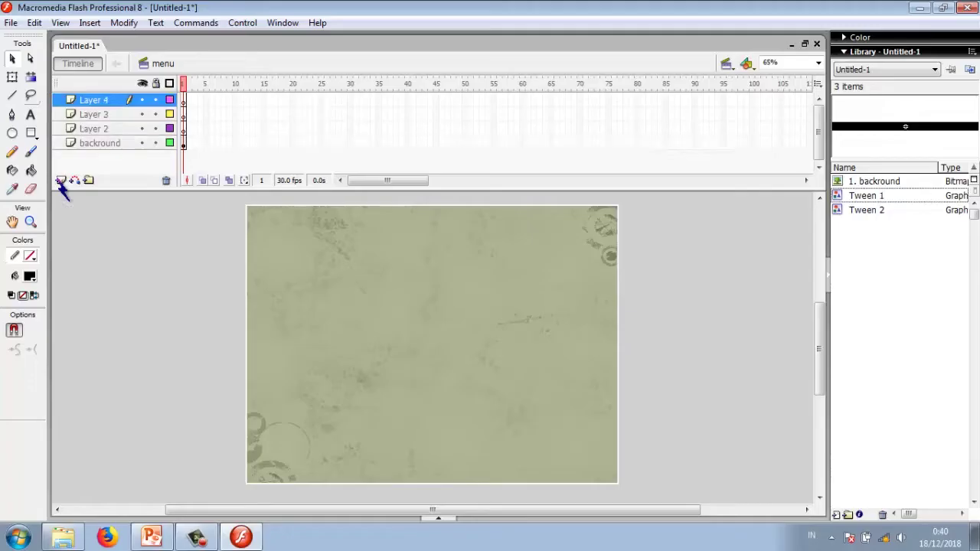
Step: Insert one more layer above Layer 4 in the menu scene and rename Layer 2 as "tujuan"
left_click(61, 181)
left_click(91, 144)
double_click(91, 144)
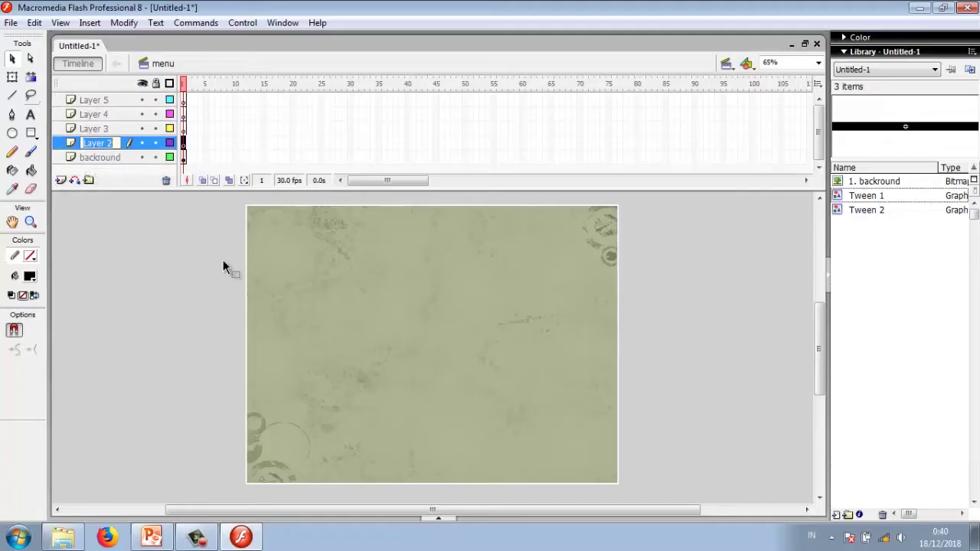
type("tulisan")
Step: Rename Layer 3 as "materi", Layer 4 as "evaluasi" and Layer 5 as "keluar"
double_click(92, 129)
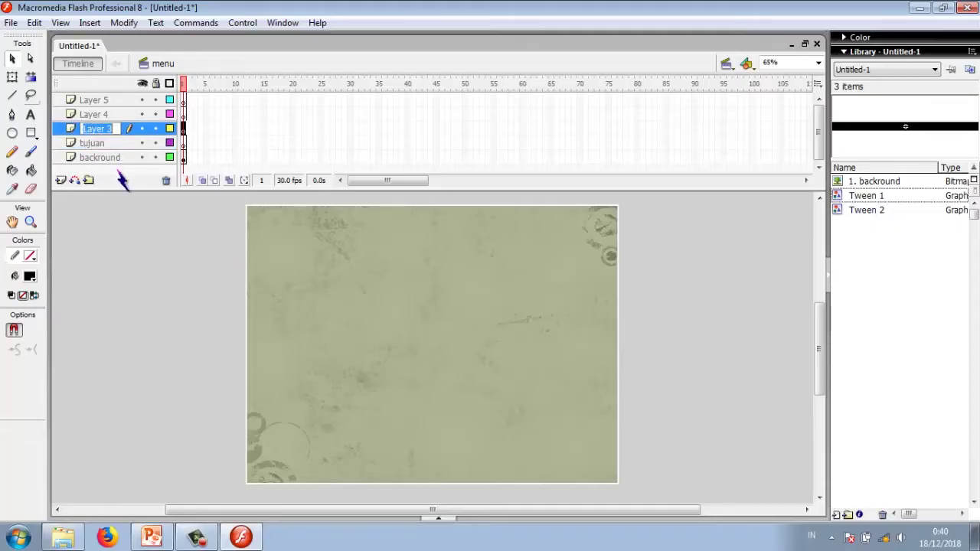
type("materi")
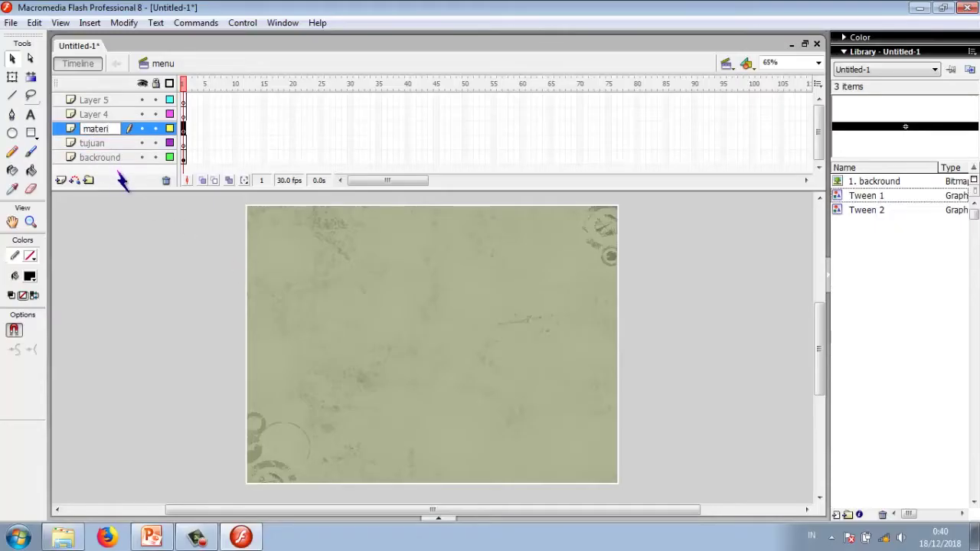
double_click(96, 115)
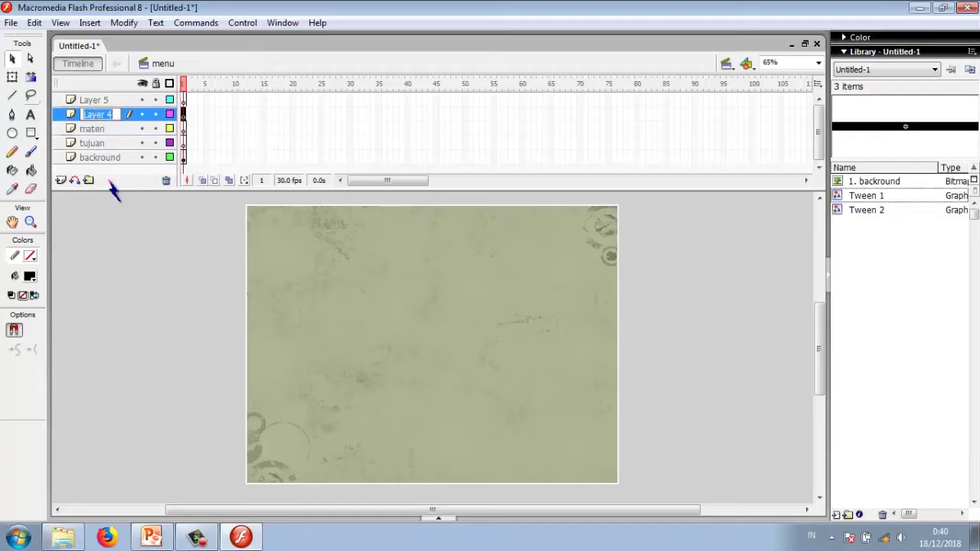
type("evaluasi")
double_click(96, 101)
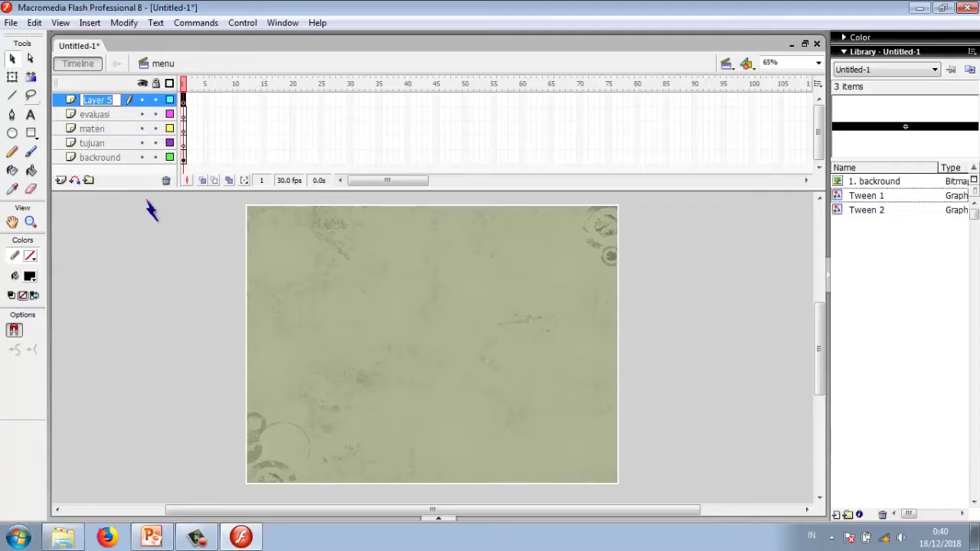
type("k")
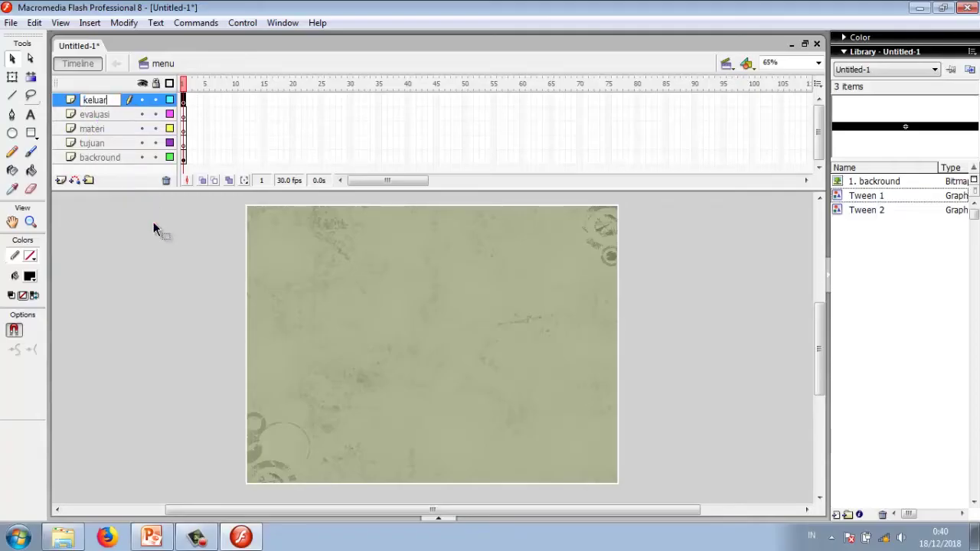
type("eluar")
Step: Place the bar gold button from the buttons bar folder of the common Buttons library on the tujuan layer, in the left half of the stage
left_click(96, 143)
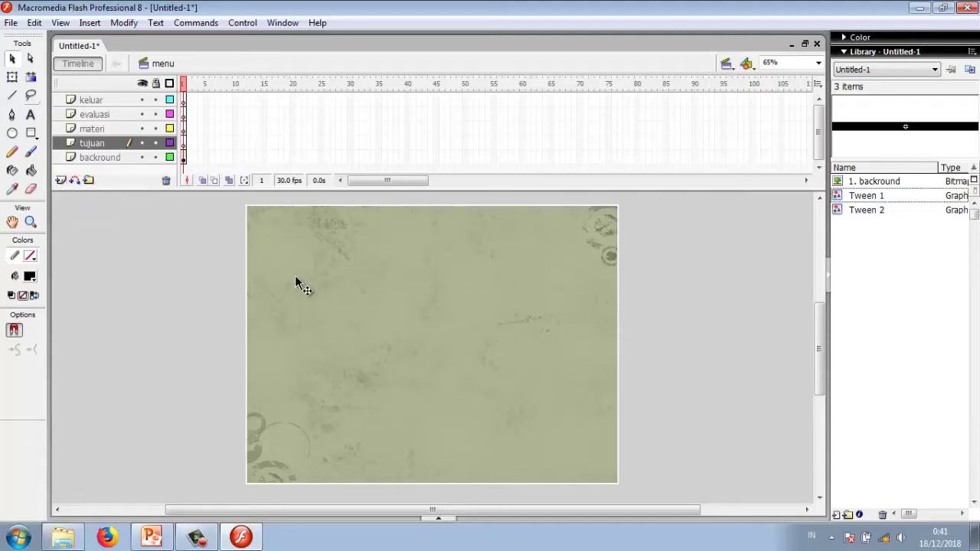
left_click(275, 25)
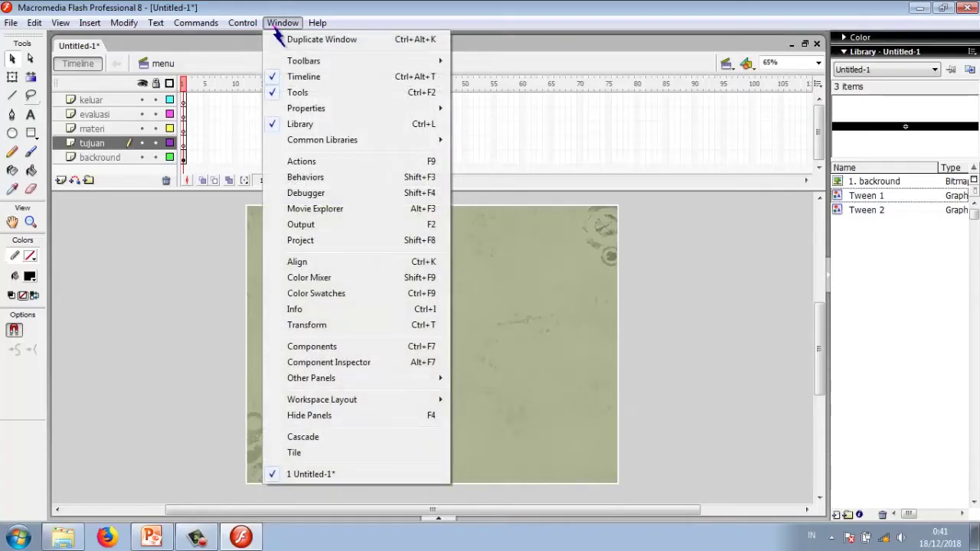
mouse_move(328, 138)
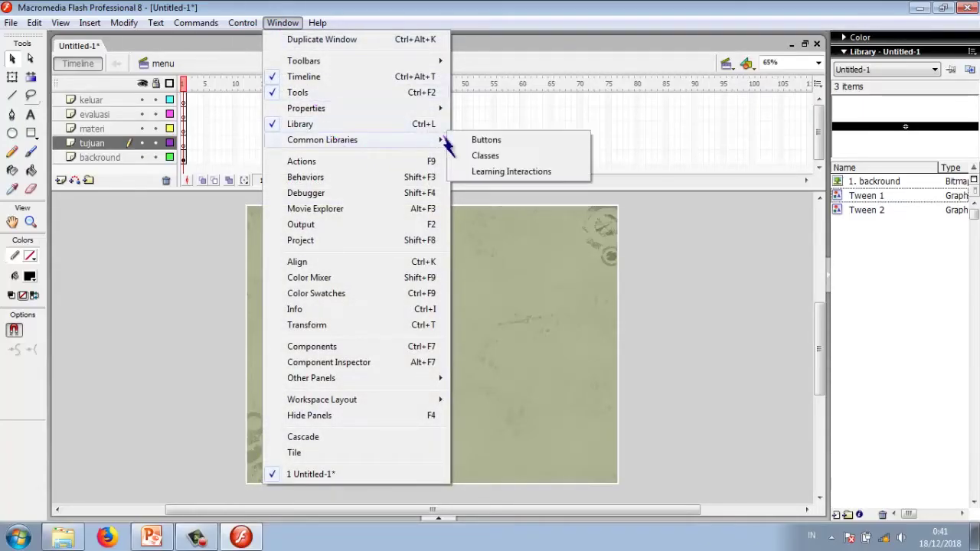
left_click(481, 142)
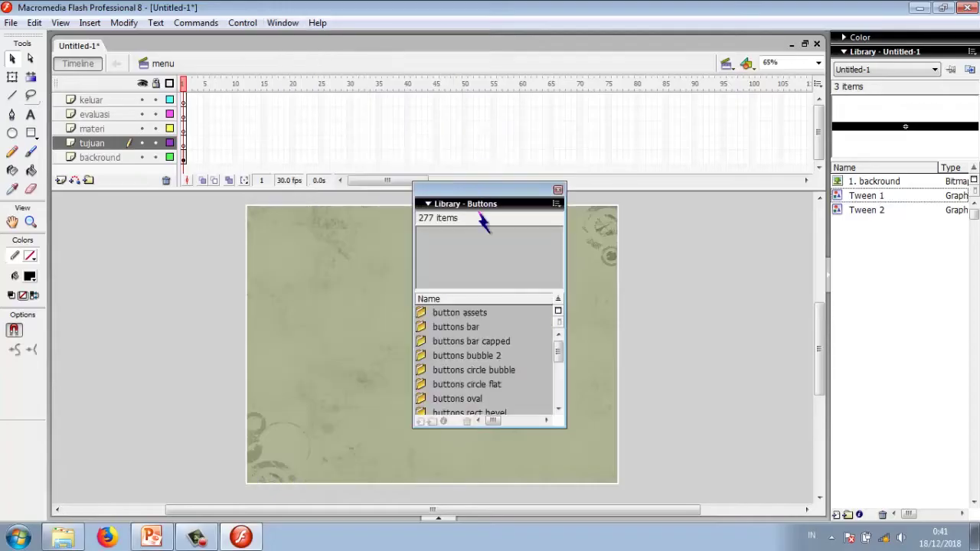
double_click(421, 327)
left_click(442, 371)
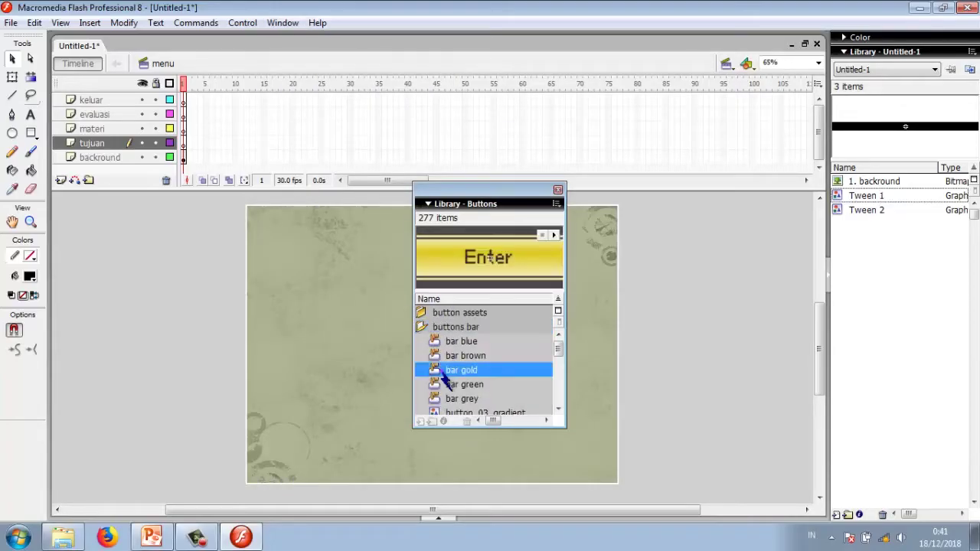
left_click(442, 356)
left_click(442, 372)
left_click_drag(449, 370, 334, 335)
Step: Try the bar brown button just above the gold one on the stage and close the Buttons library
left_click(444, 355)
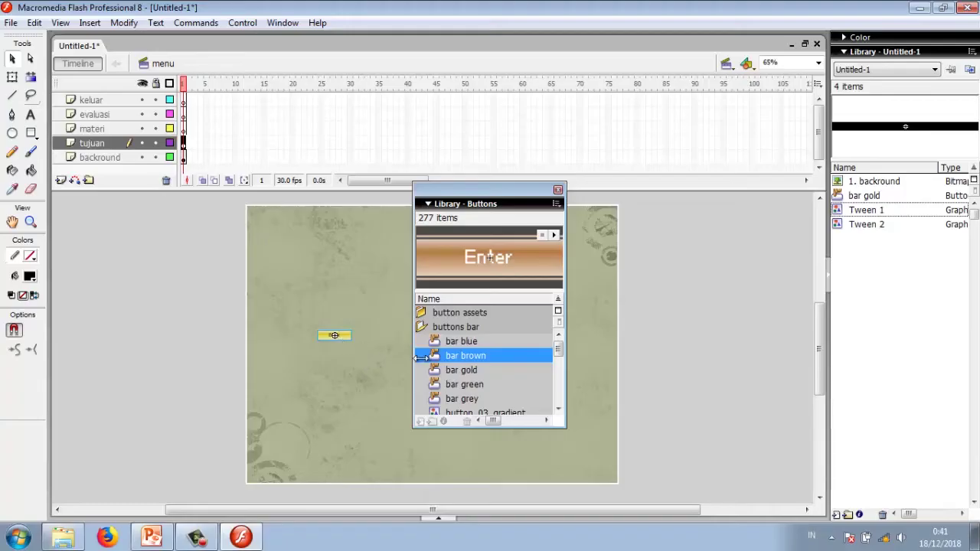
left_click_drag(423, 357, 344, 317)
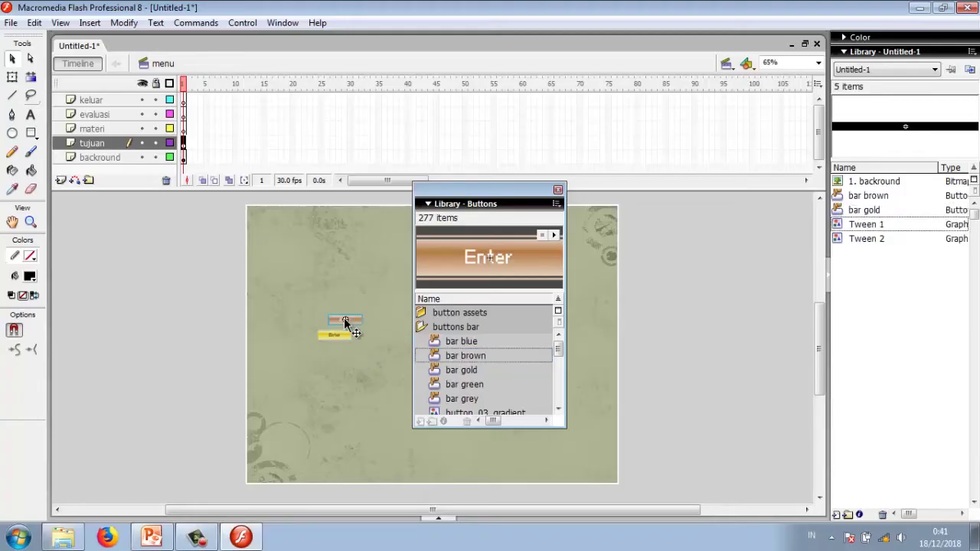
left_click(557, 189)
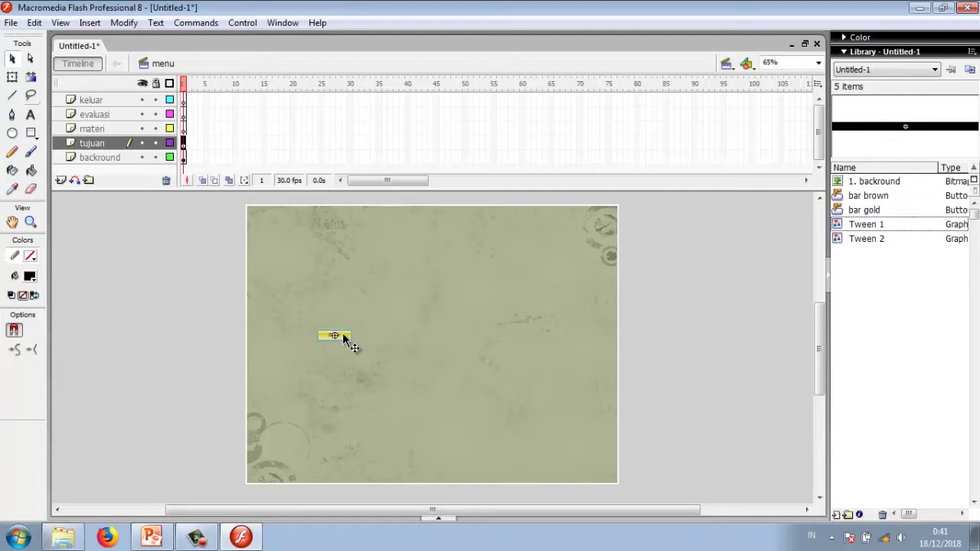
Step: Switch to the Pendidikan Kewarganegaraan presentation in PowerPoint and go to its first slide, "loading"
left_click(151, 537)
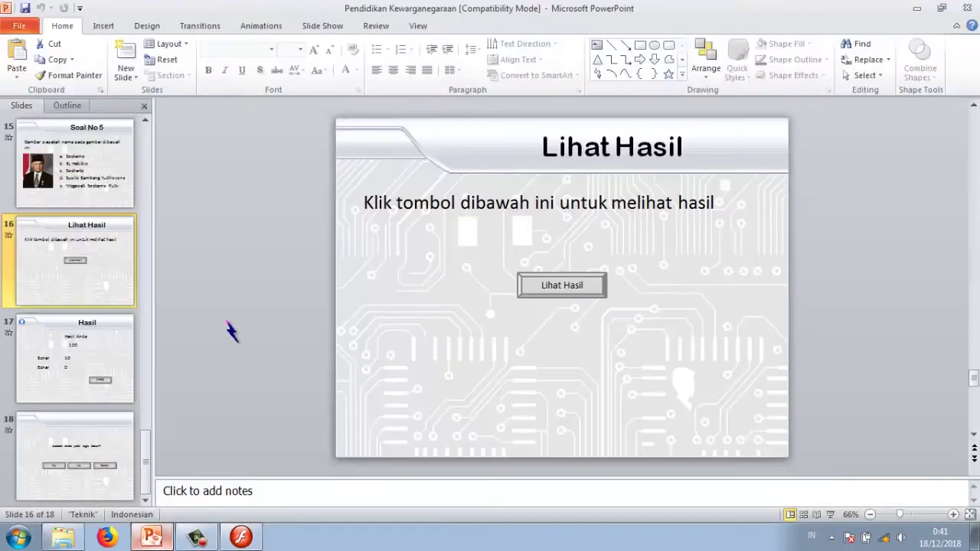
left_click(115, 176)
scroll(111, 163, "up", 3)
scroll(111, 164, "up", 5)
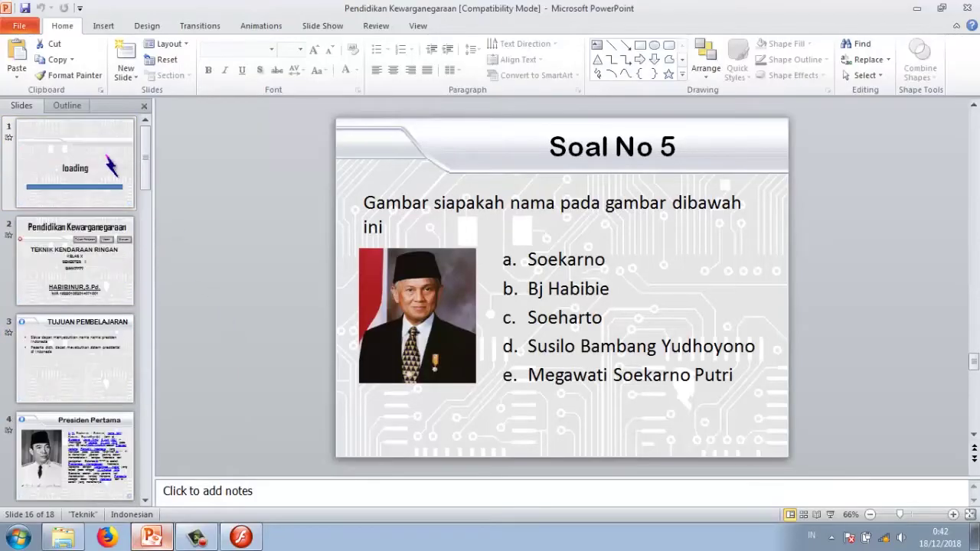
left_click(111, 164)
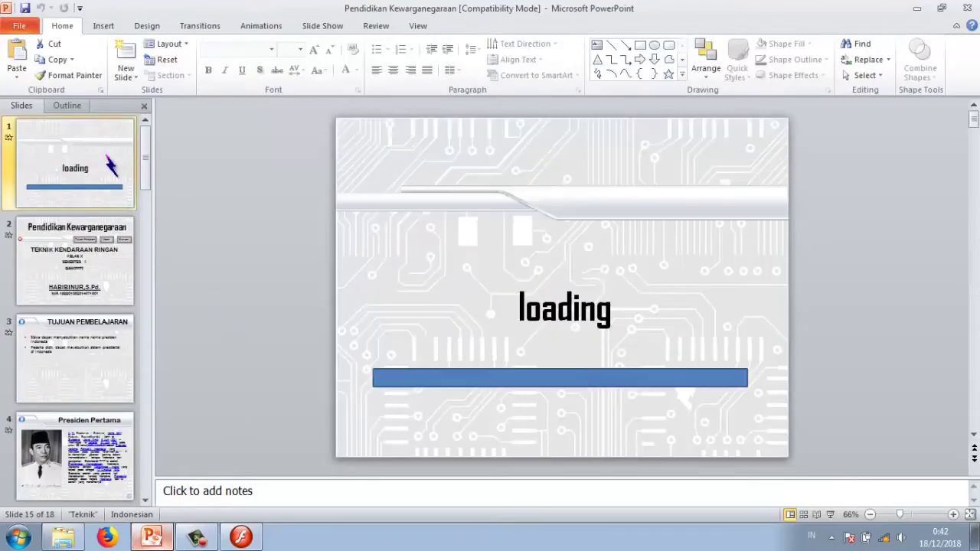
Step: Draw a rounded rectangle shape on the loading slide
left_click(103, 27)
left_click(197, 55)
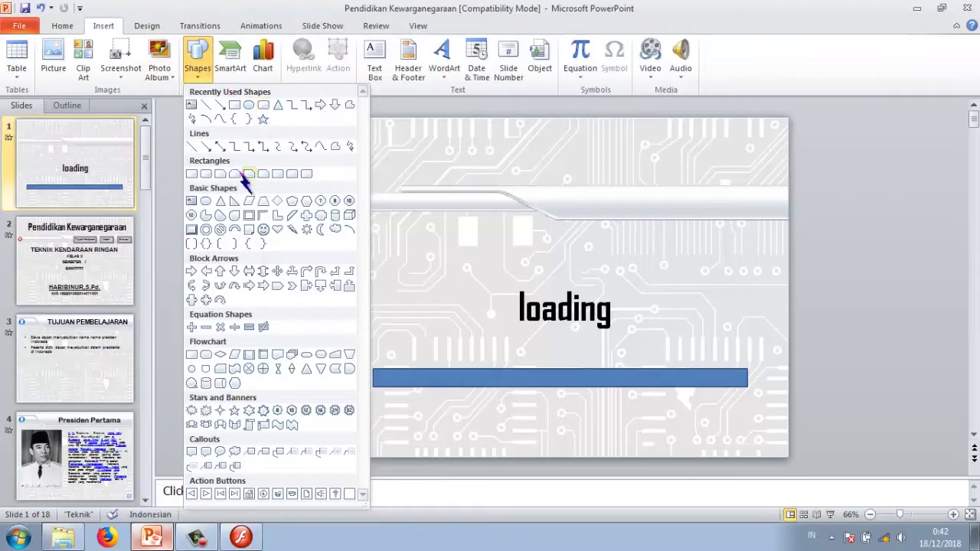
left_click(206, 173)
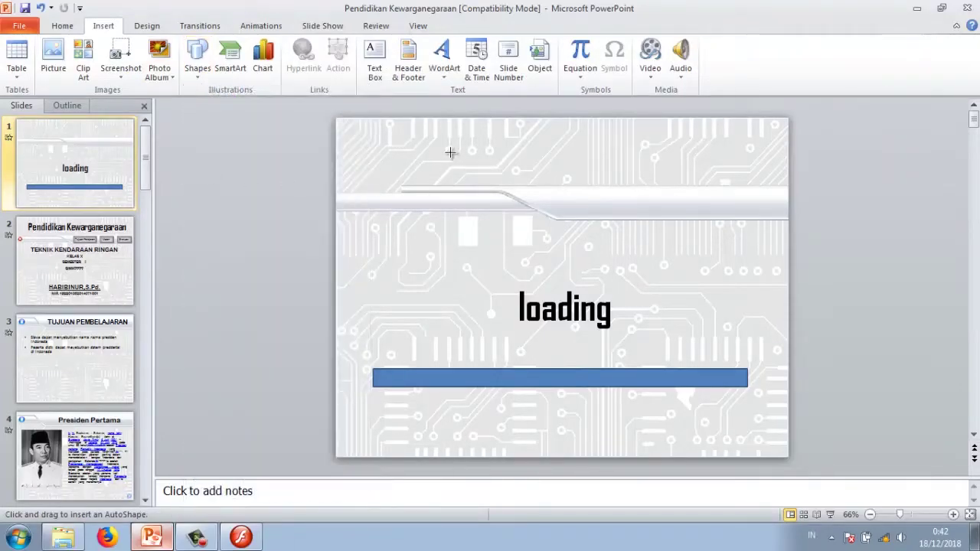